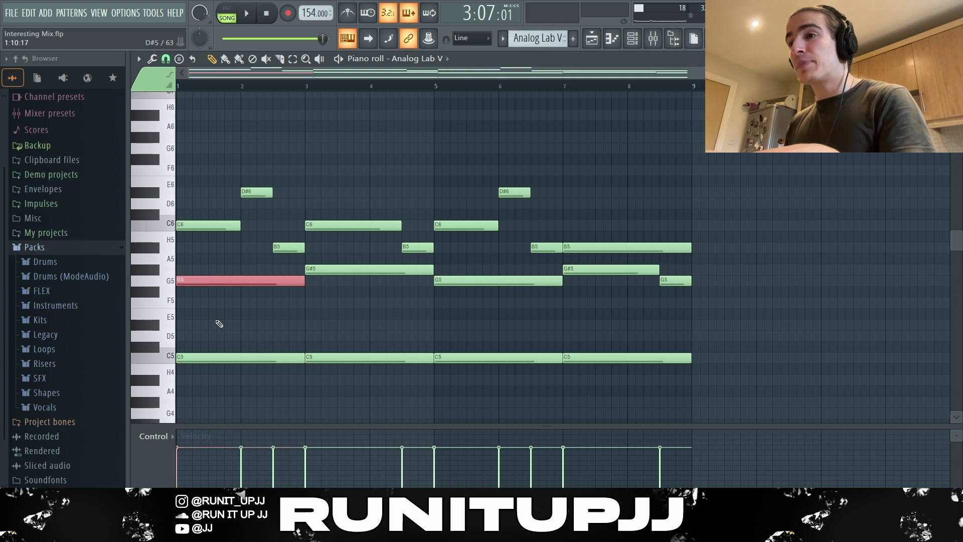
Try the D#6 note in bar 2 one octave lower and return it to its original pitch
ctrl+click(236, 256)
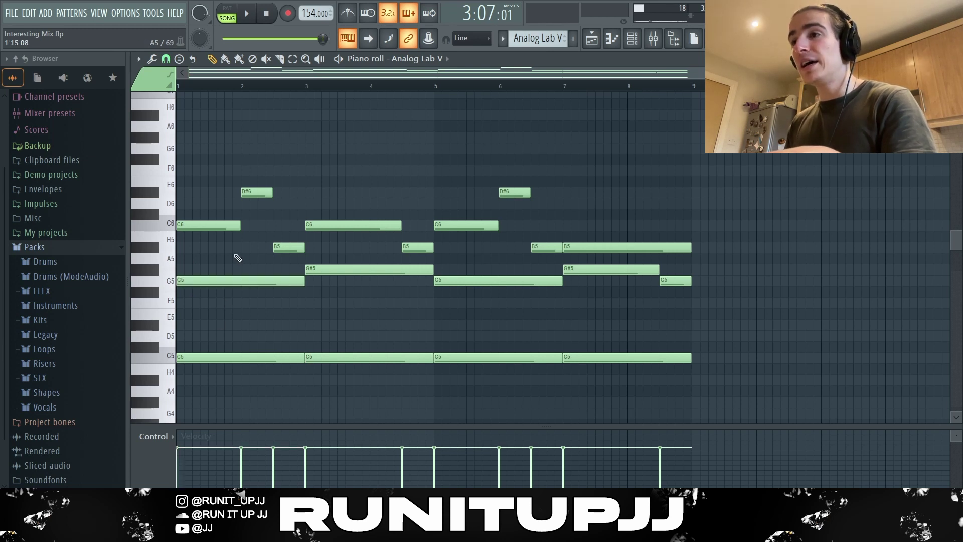
ctrl+click(259, 192)
key(ctrl+Down)
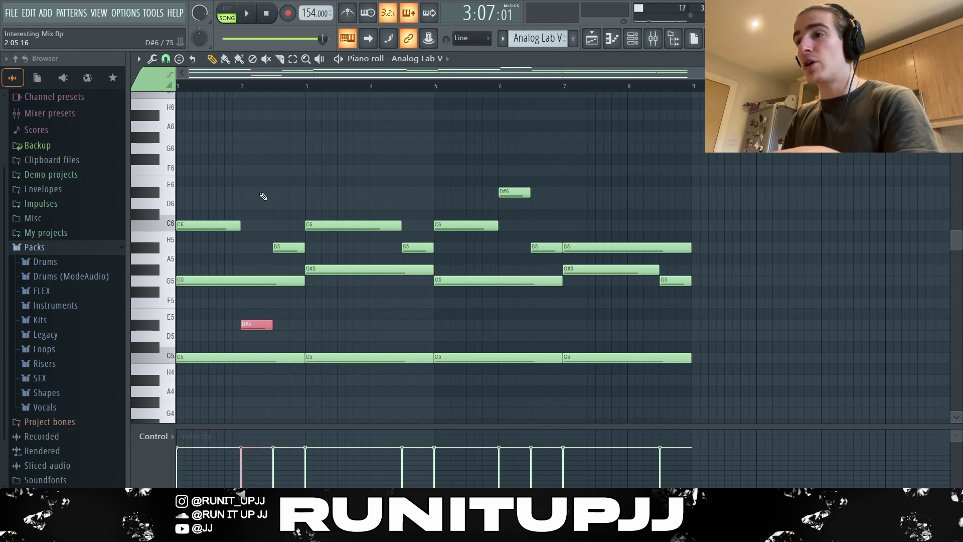
key(ctrl+Up)
key(ctrl+Down)
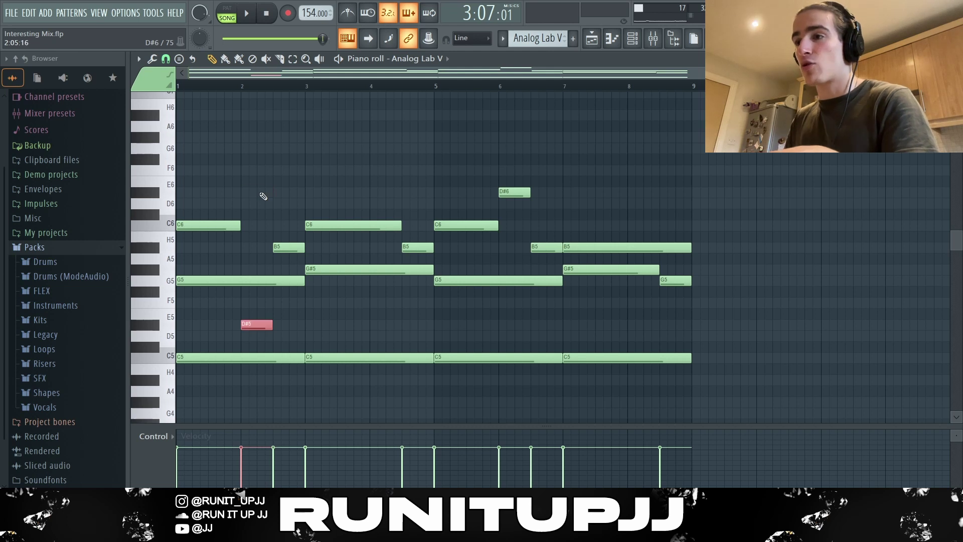
key(ctrl+Up)
Highlight the B5 note in bar 2 and the G#5, C6 and B5 notes in bars 3 and 4 one after another
click(281, 247)
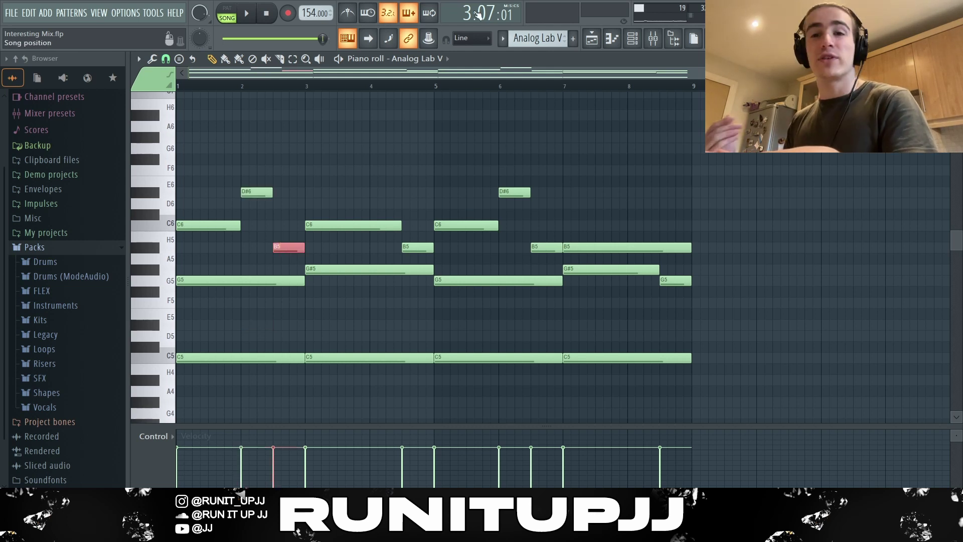
ctrl+click(330, 290)
click(322, 268)
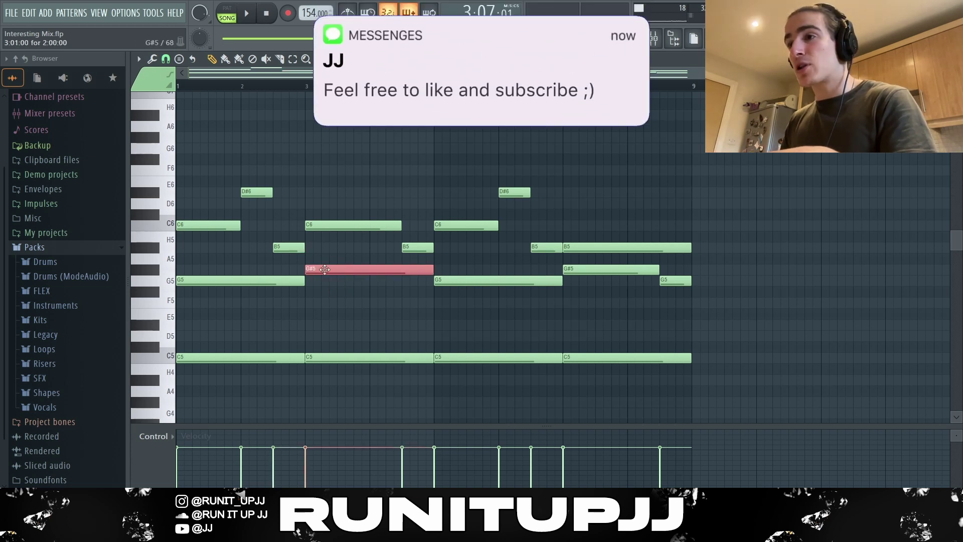
click(354, 226)
click(417, 249)
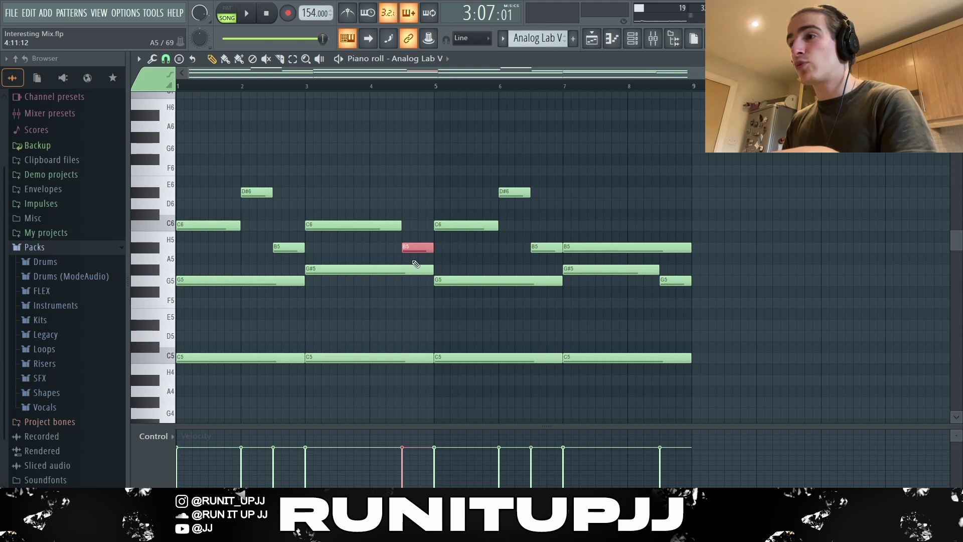
Examine the last chord in bars 7 and 8, highlighting its notes together, the long B5 and the closing G5
drag(200, 180, 293, 385)
drag(590, 247, 697, 388)
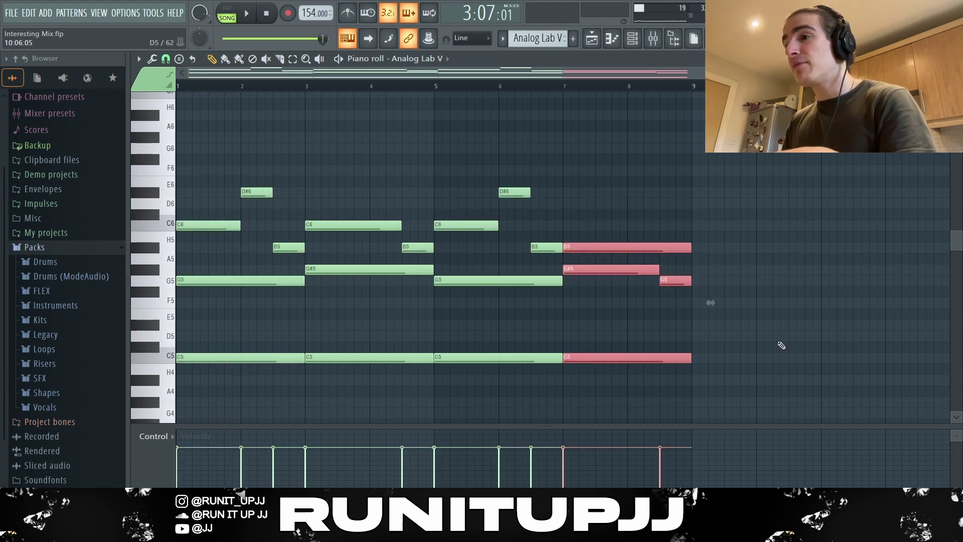
click(337, 227)
click(613, 248)
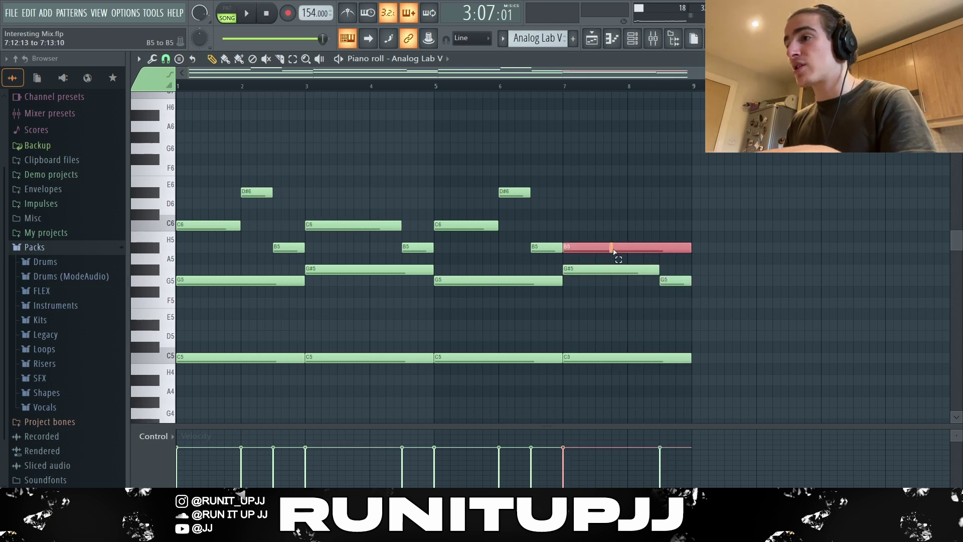
click(675, 281)
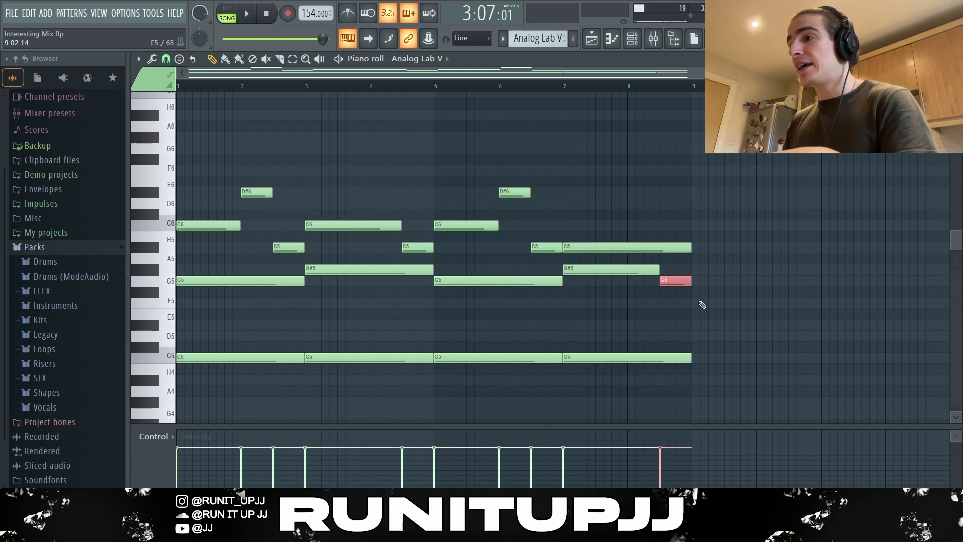
click(679, 293)
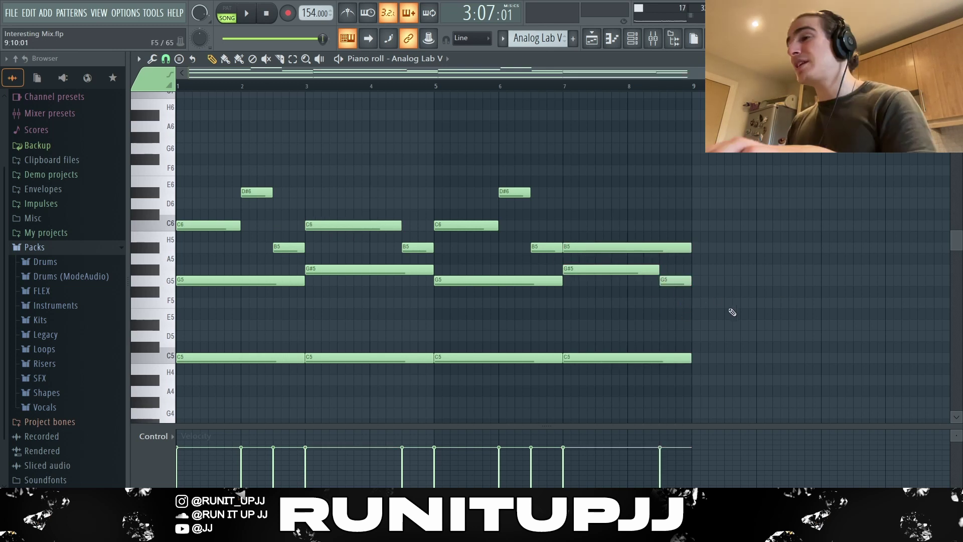
Highlight the G5 and G#5 middle line together with both D#6 notes, clear the selection and play the melody
drag(728, 308, 189, 265)
drag(254, 179, 627, 194)
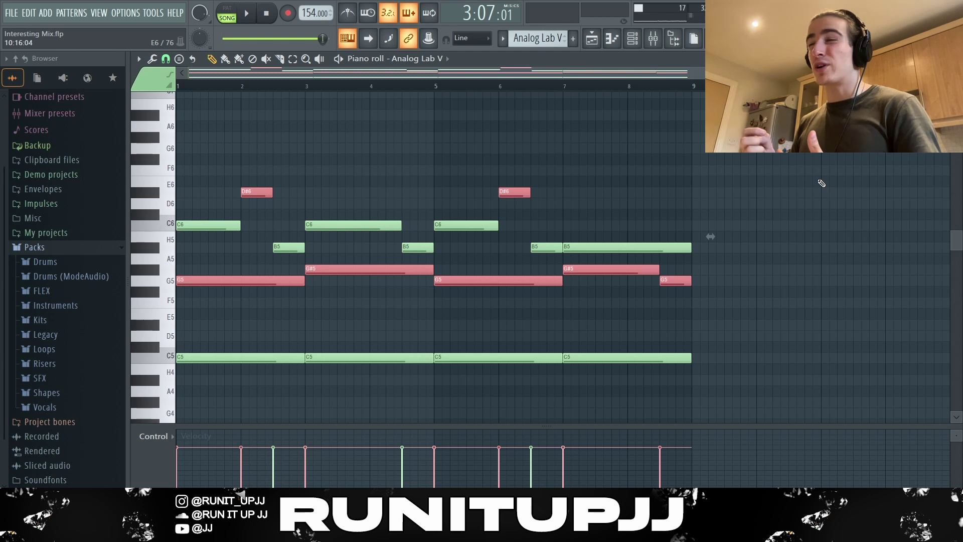
key(ctrl+d)
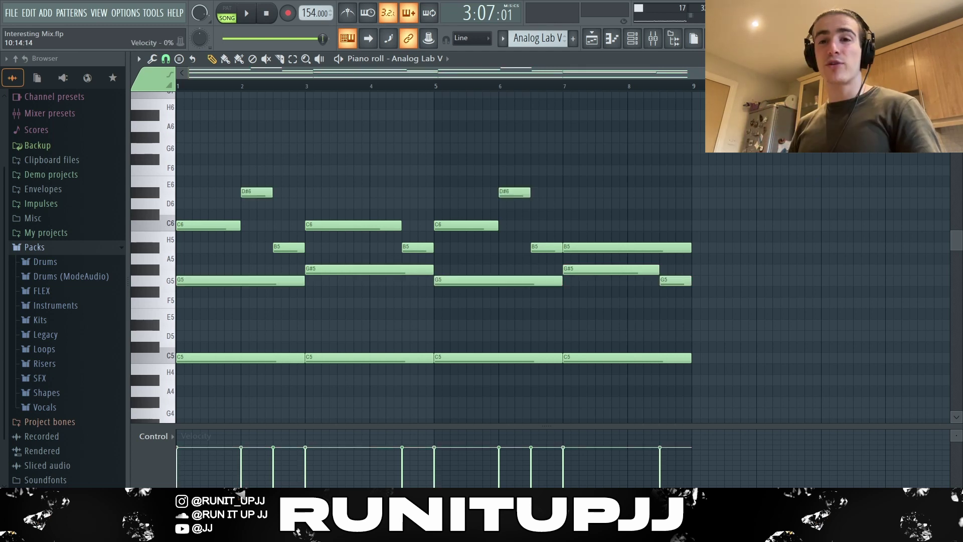
key(space)
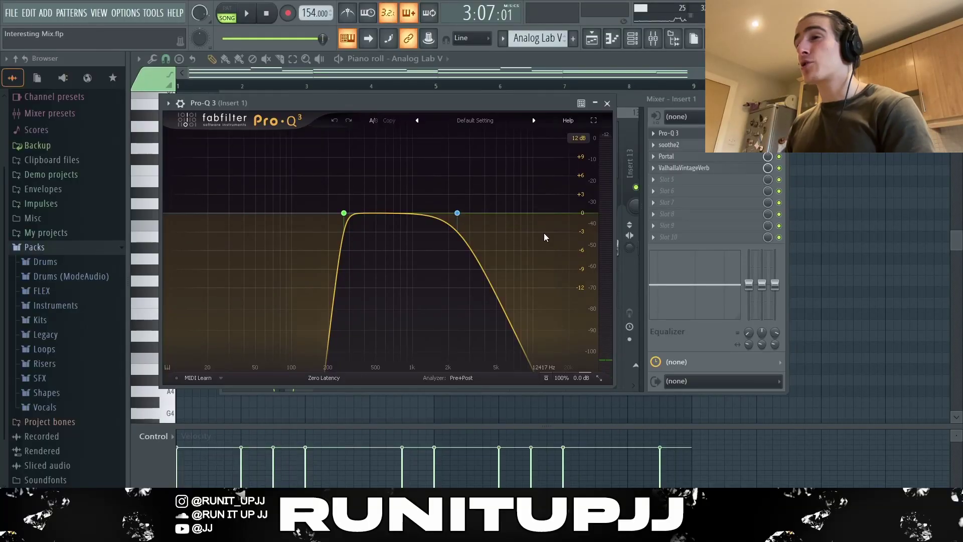
Move the ValhallaVintageVerb window fully into view, review the reverb settings on Insert 1 and close it
mouse_move(478, 250)
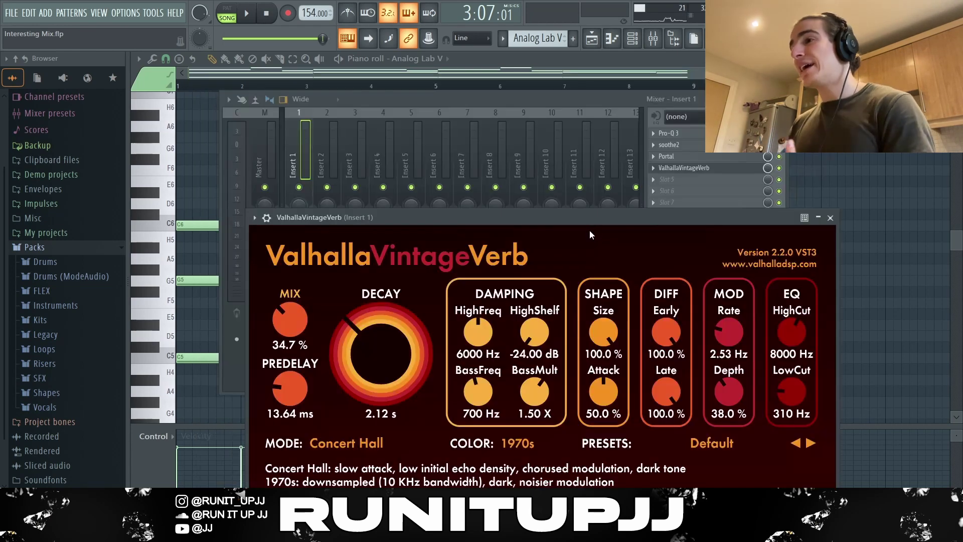
drag(601, 222, 555, 129)
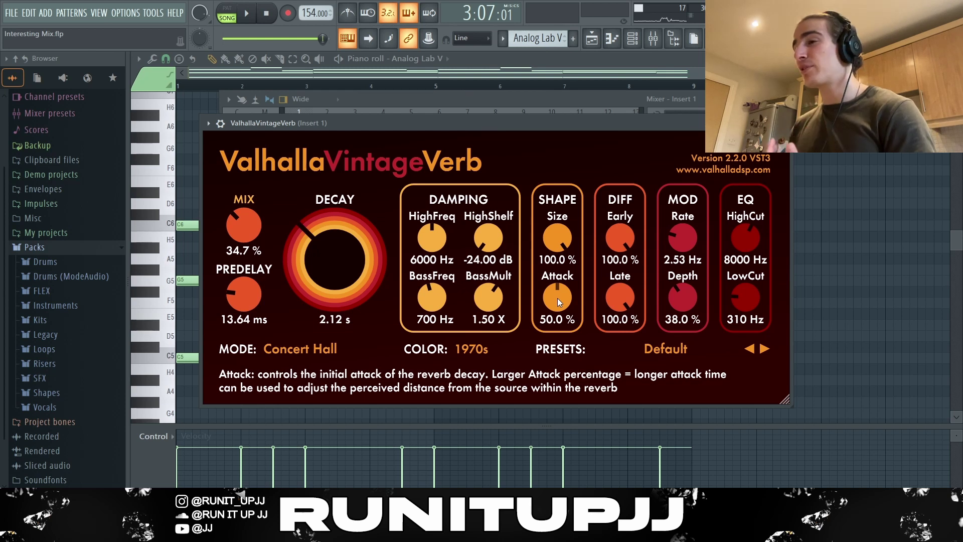
key(Escape)
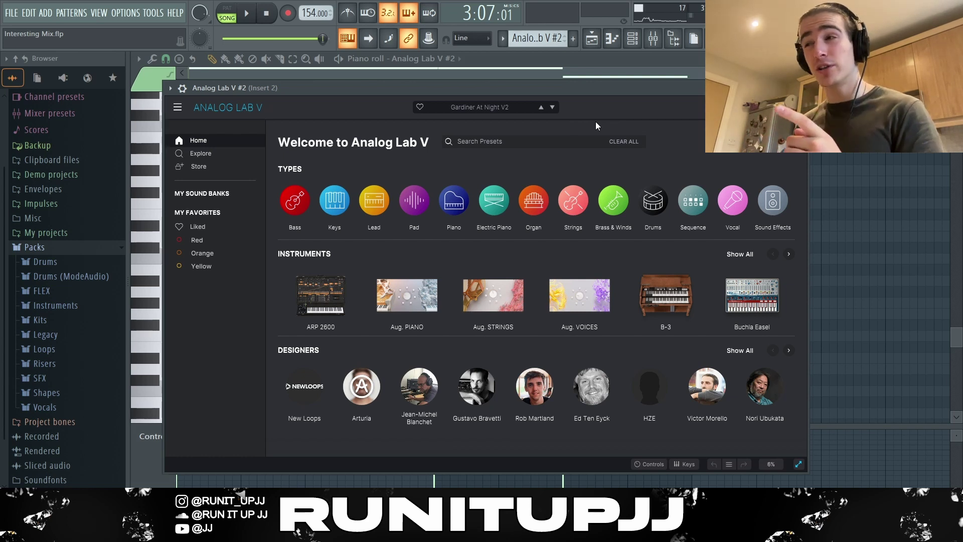
Examine the Analog Lab V #2 bass line by highlighting its C3 notes and the final G2, and play it
click(818, 291)
drag(297, 285, 542, 251)
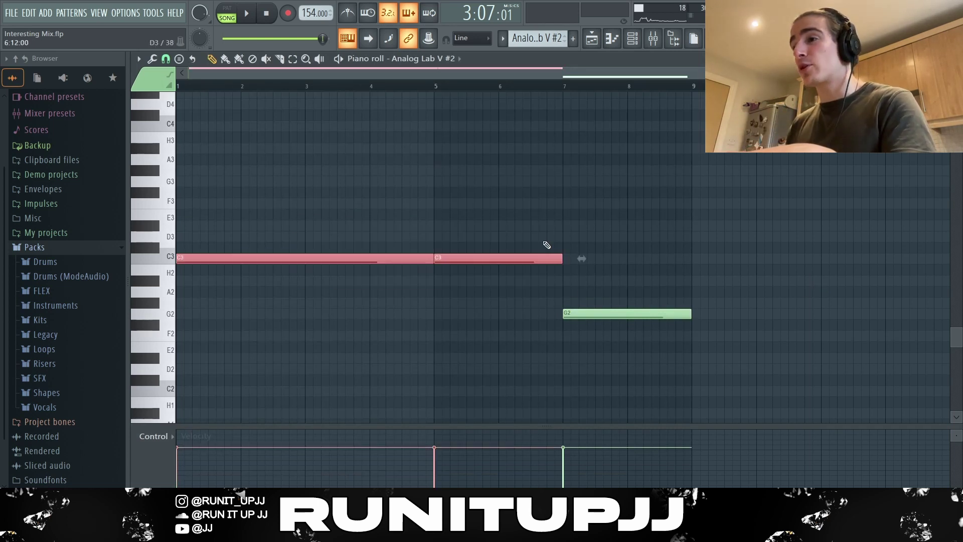
click(536, 319)
ctrl+click(646, 312)
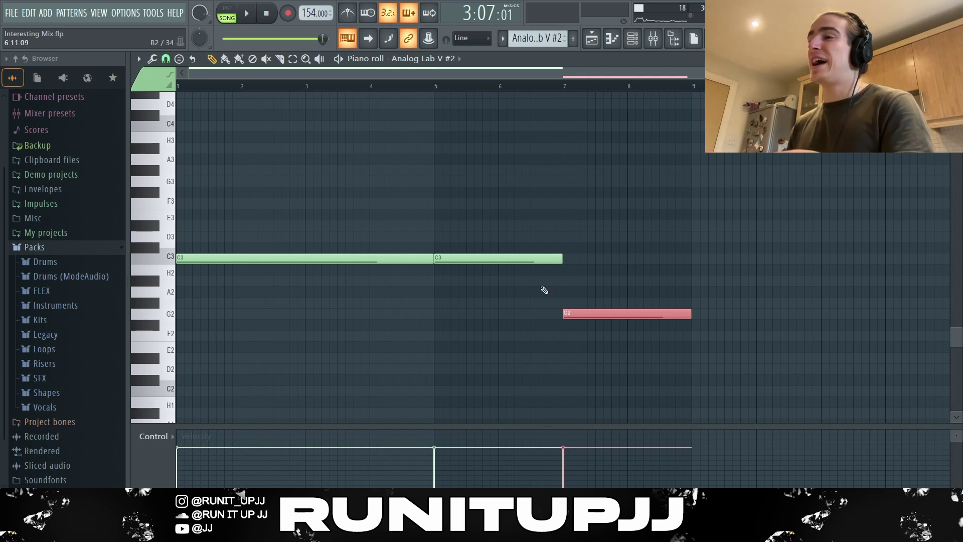
click(527, 258)
click(789, 297)
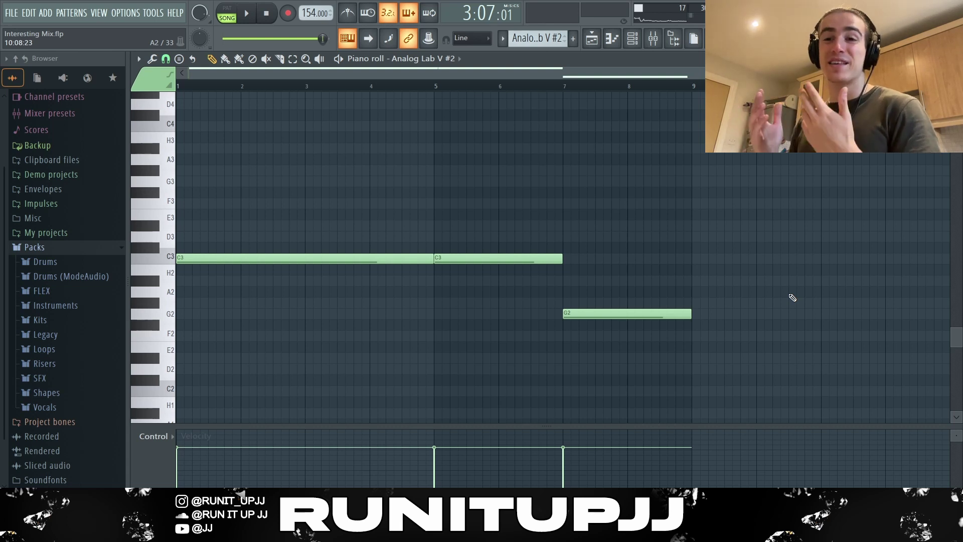
key(space)
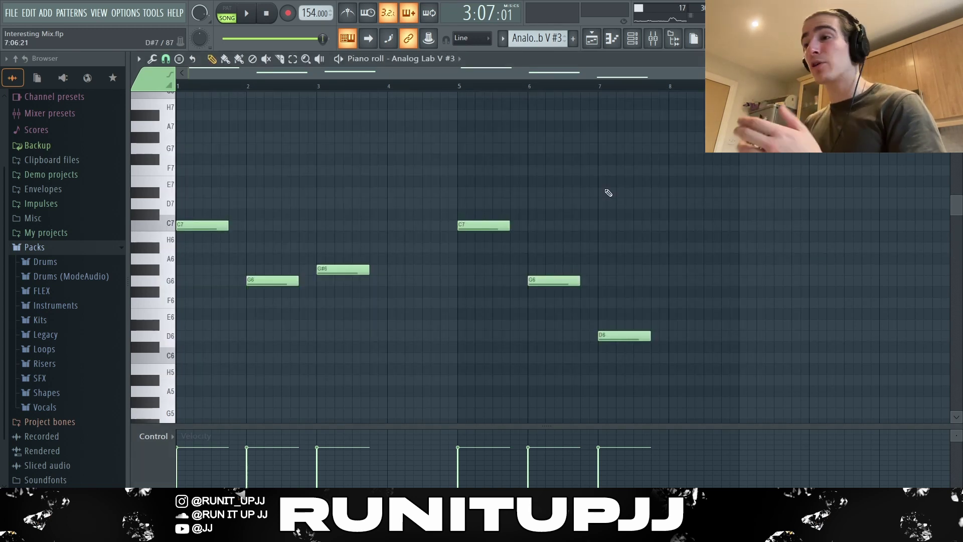
Examine the Analog Lab V #3 notes by highlighting C7, G6 and G#6, the repeated C7 and G6, and D6, and play them
drag(178, 210, 242, 240)
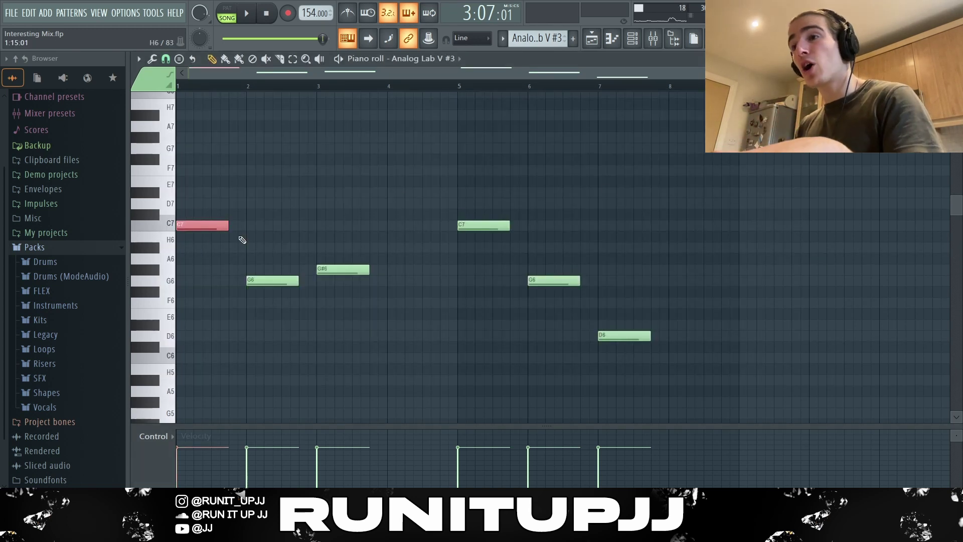
click(250, 280)
click(324, 270)
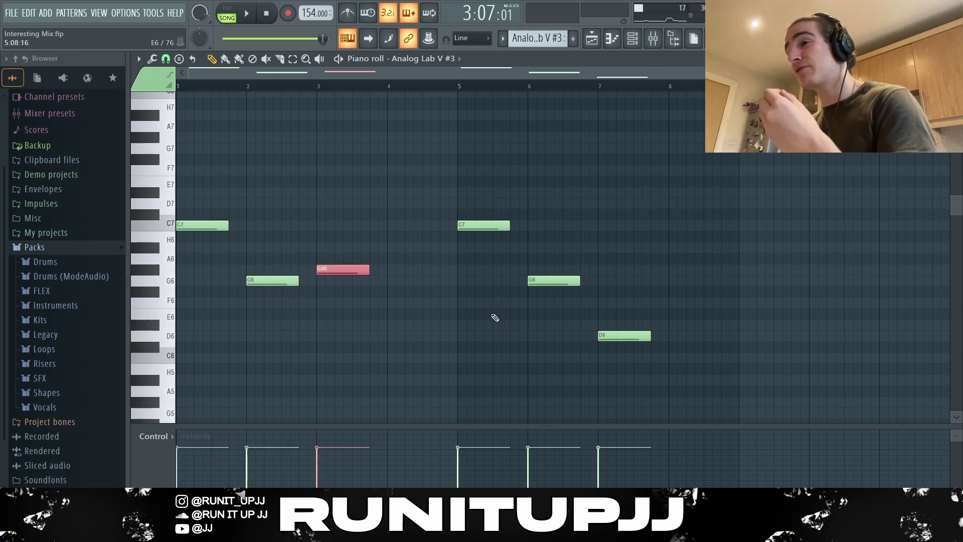
drag(461, 285, 559, 213)
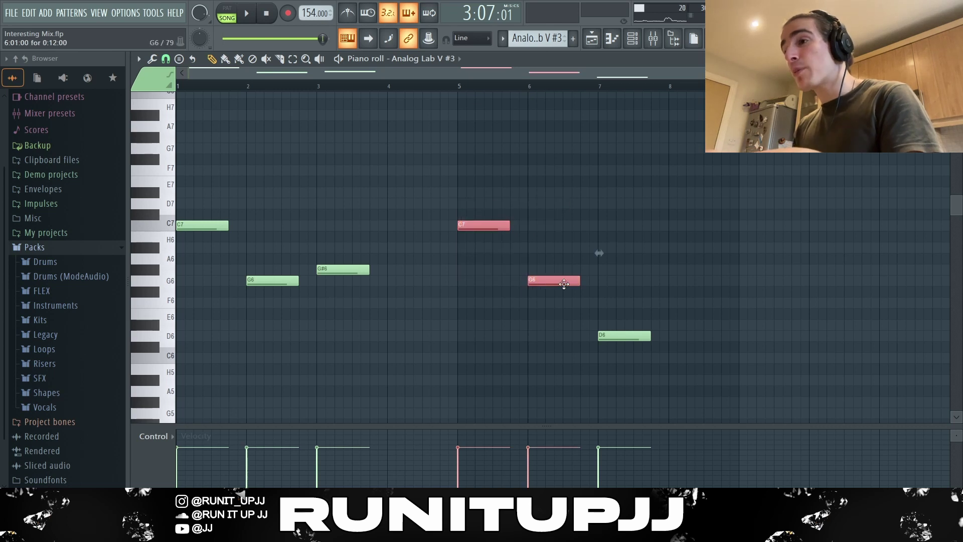
click(532, 335)
drag(627, 308, 656, 370)
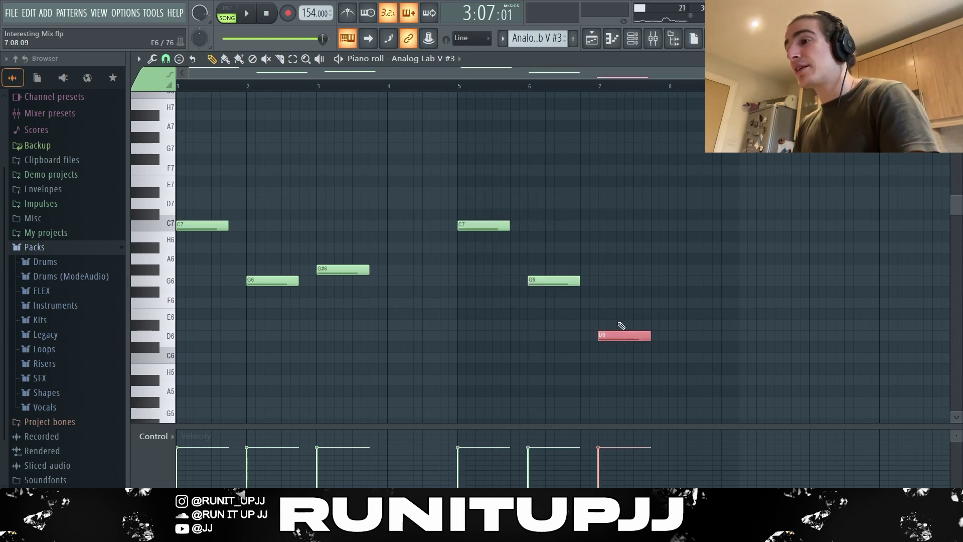
click(840, 347)
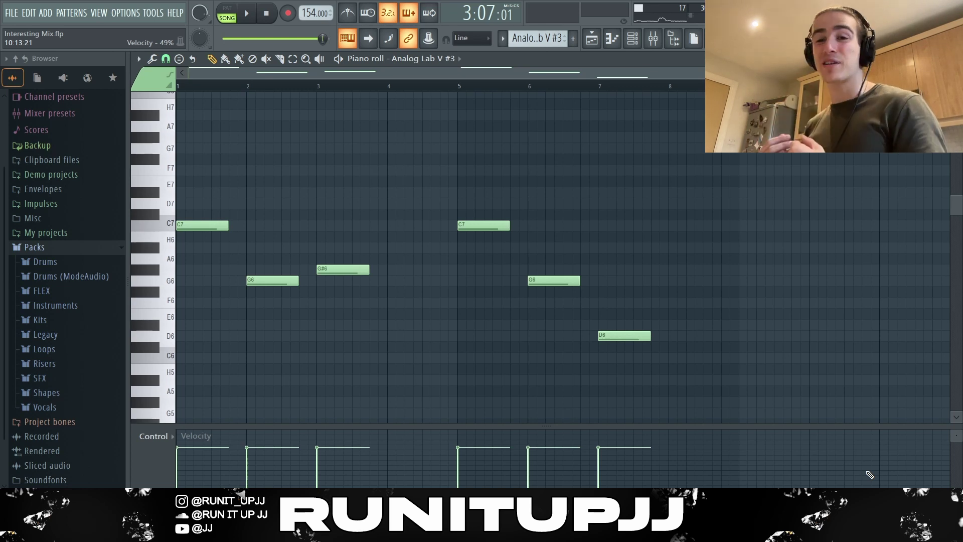
key(space)
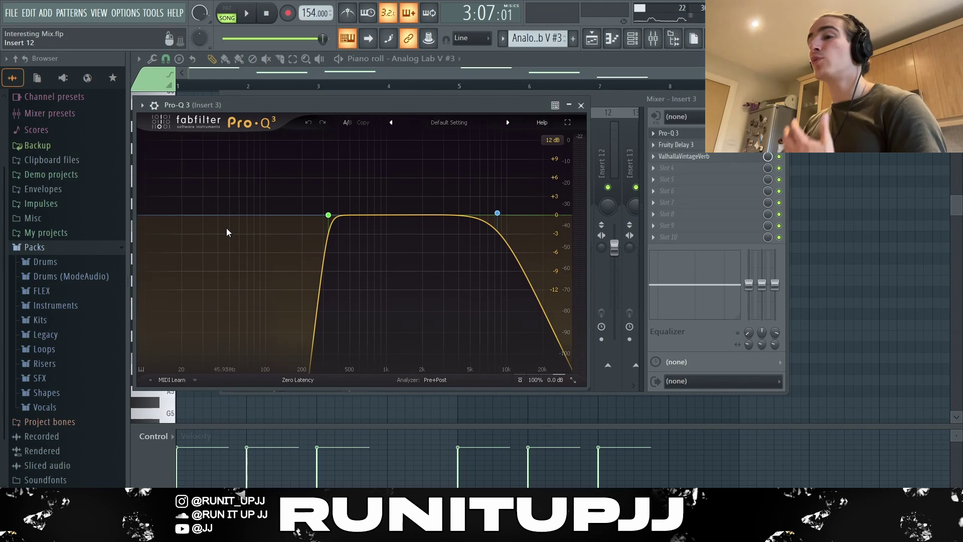
Browse the Kontakt library list beside the Choir Essentials Women Performance instrument and close the Kontakt window
mouse_move(501, 219)
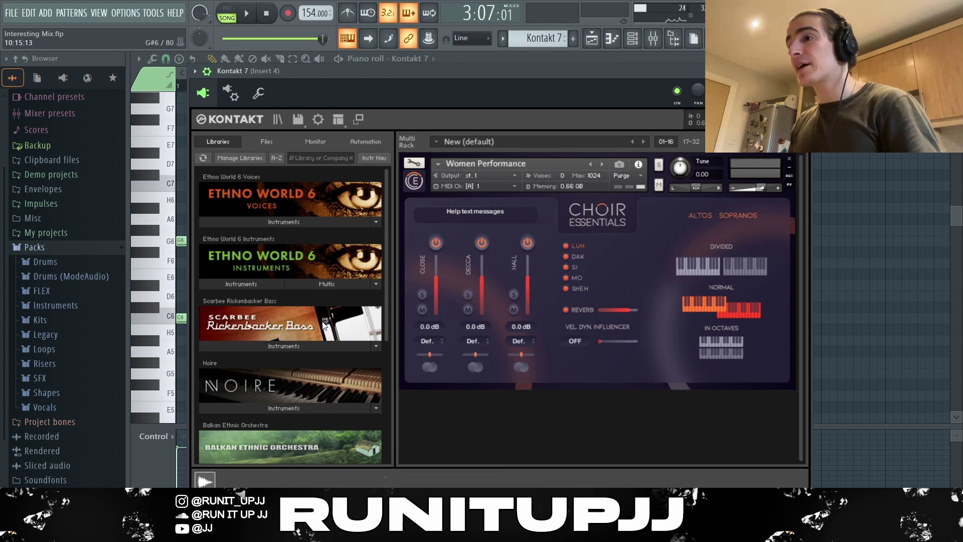
scroll(326, 281, down, 3)
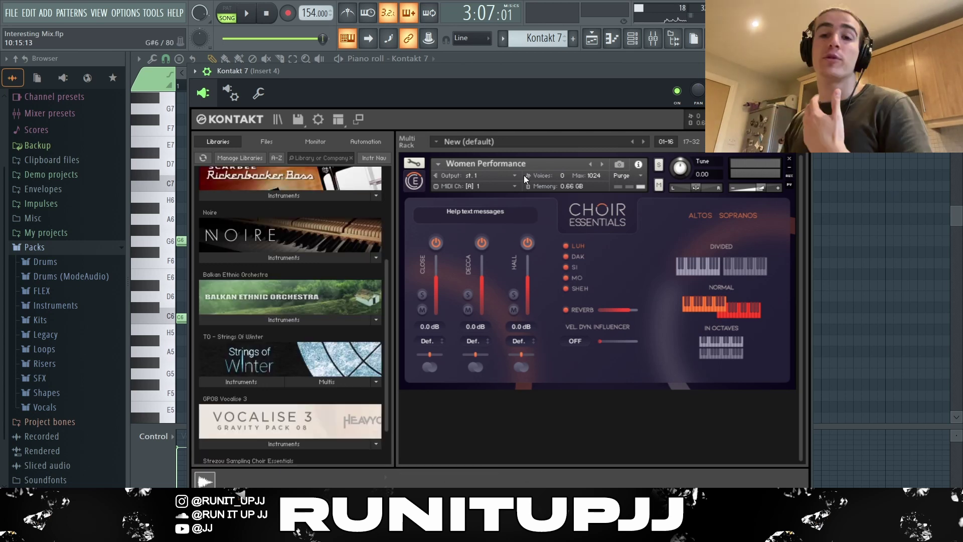
key(Escape)
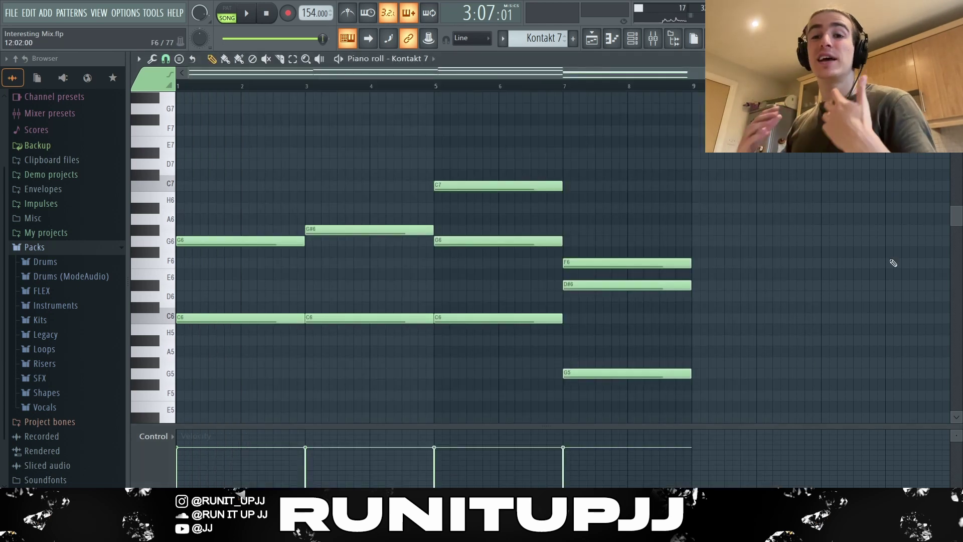
Examine the Kontakt 7 choir chords by highlighting the notes in bars 1 to 6, the C7, and the final F6, D#6 and G5
drag(230, 203, 492, 425)
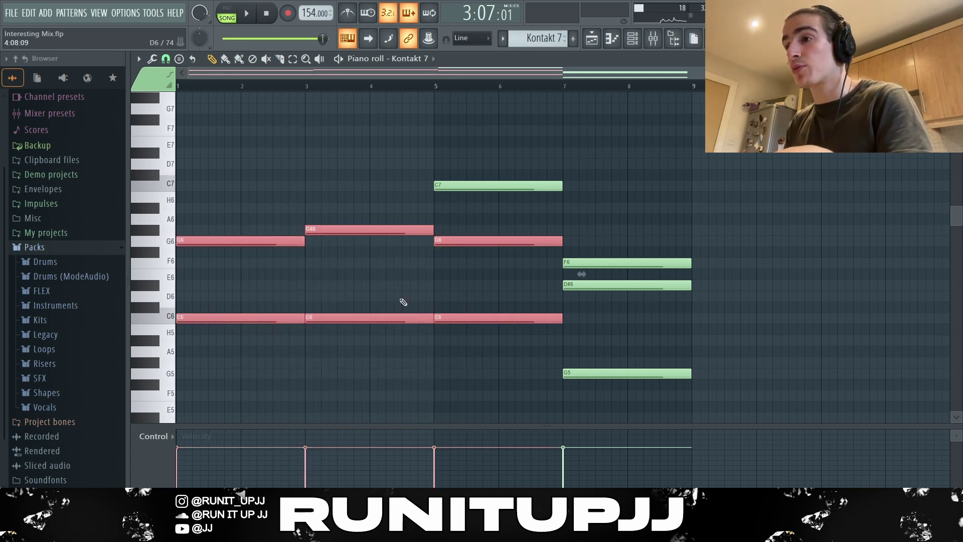
click(477, 186)
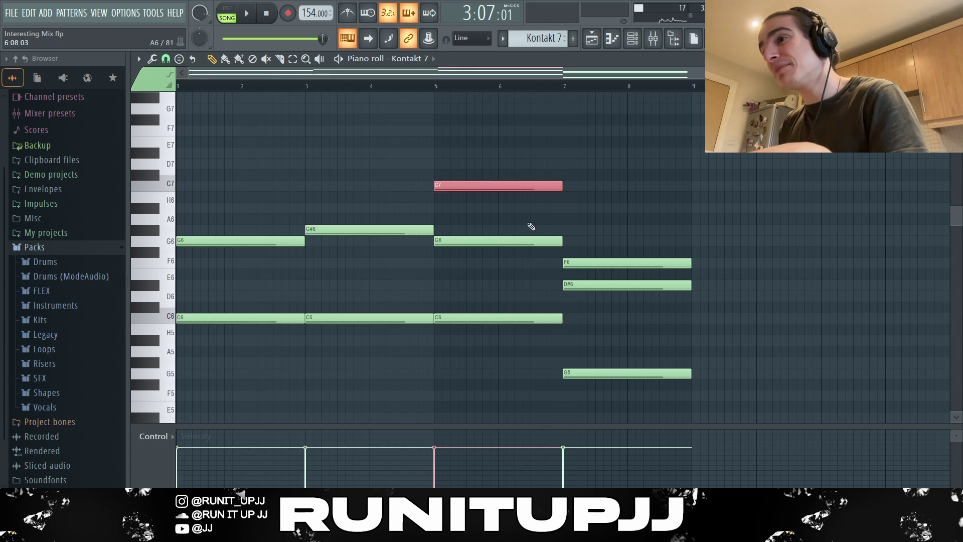
click(613, 262)
shift+click(611, 286)
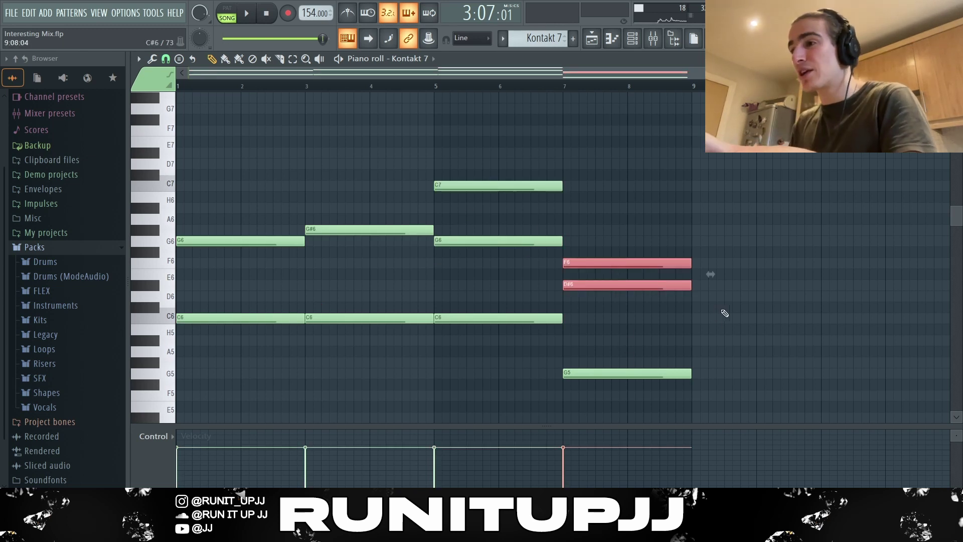
shift+click(620, 374)
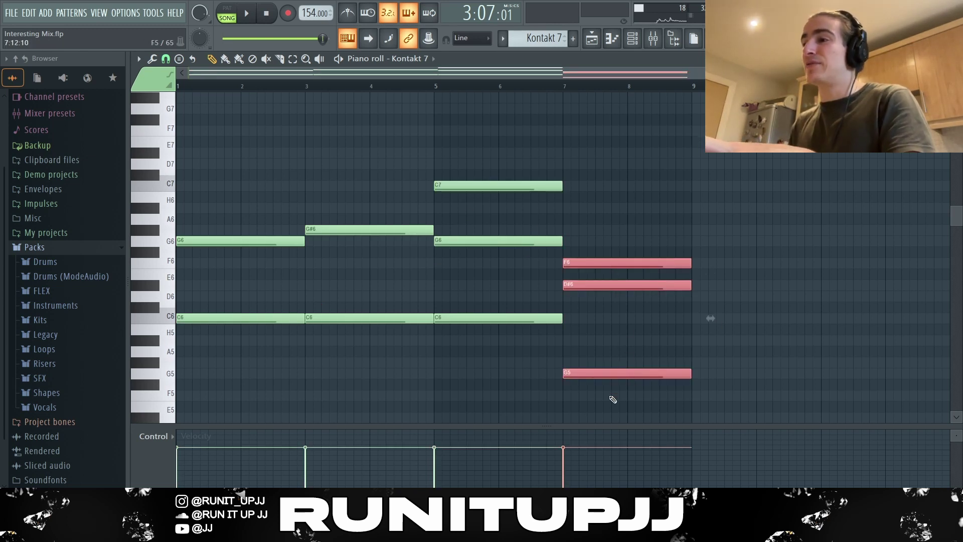
click(749, 364)
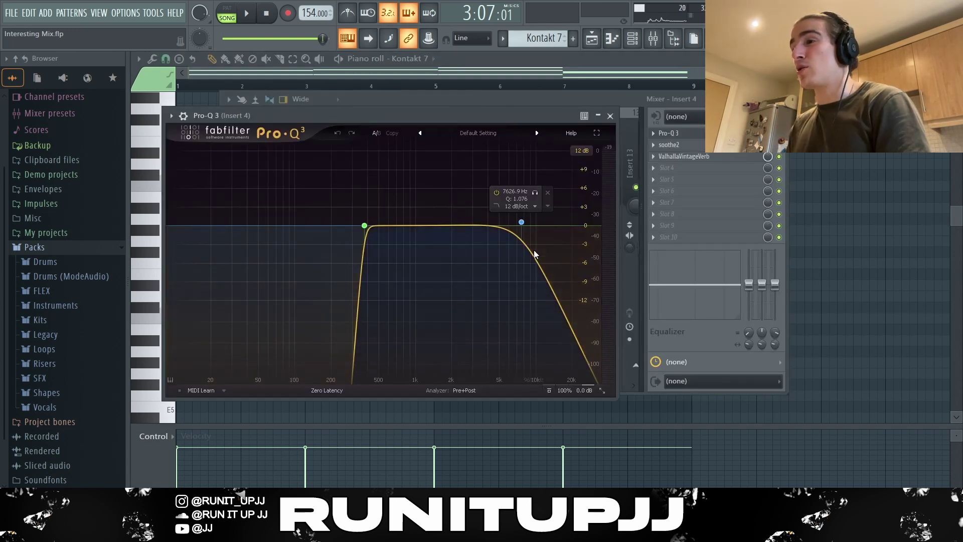
Open the soothe2 effect on the choir's mixer channel, Insert 4
click(669, 144)
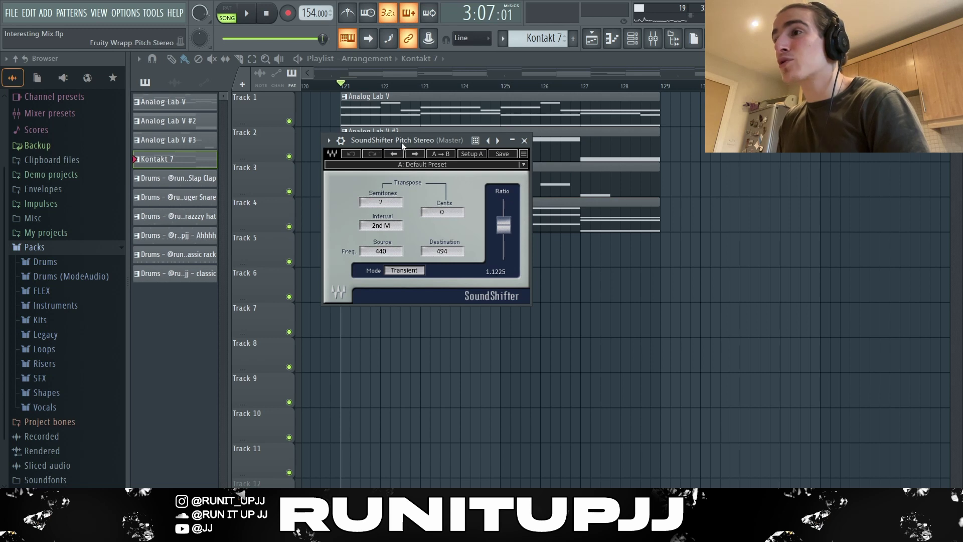
Move the SoundShifter Pitch Stereo window clear of the playlist tracks
drag(450, 141, 799, 121)
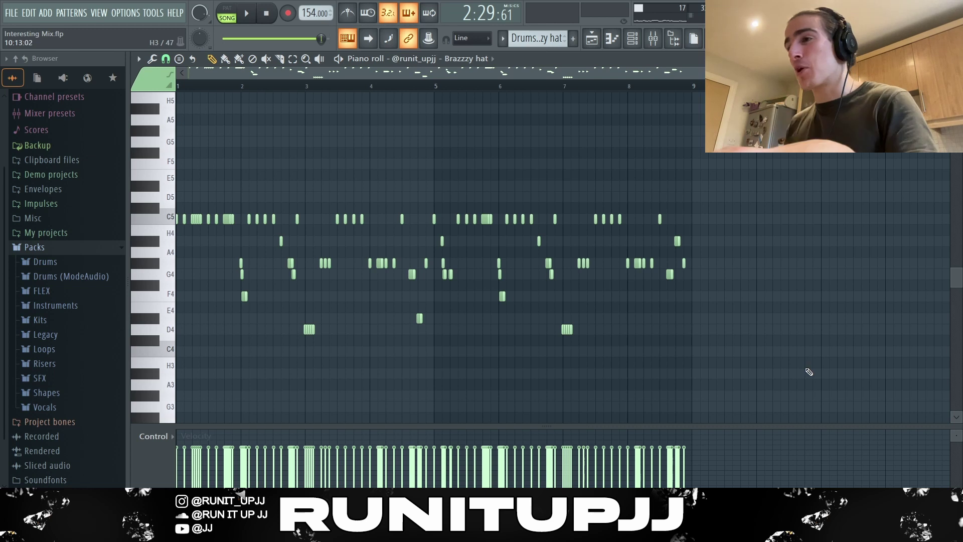
Highlight bars 1 to 4 of the Brazzzy hat pattern, and set the piano roll snap to 1/4 step
drag(429, 335, 176, 114)
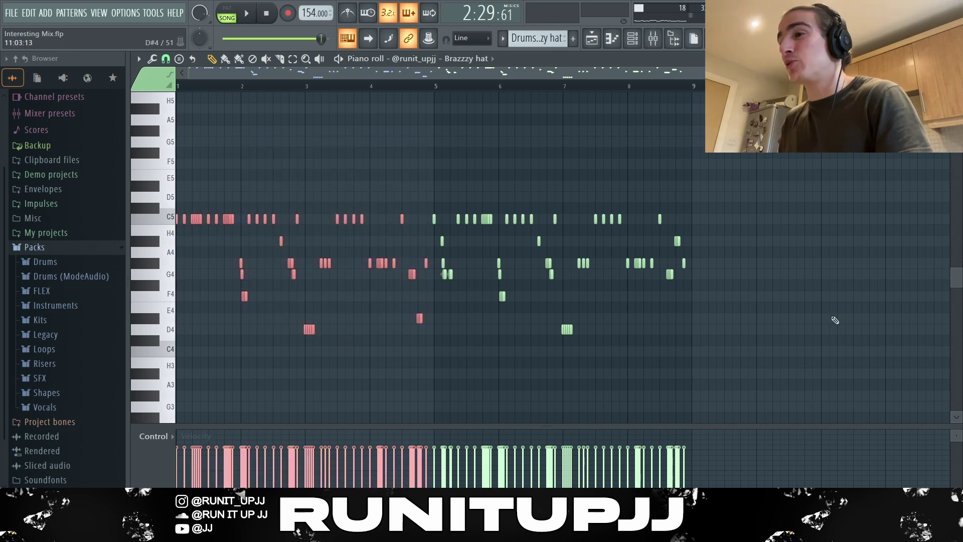
click(781, 317)
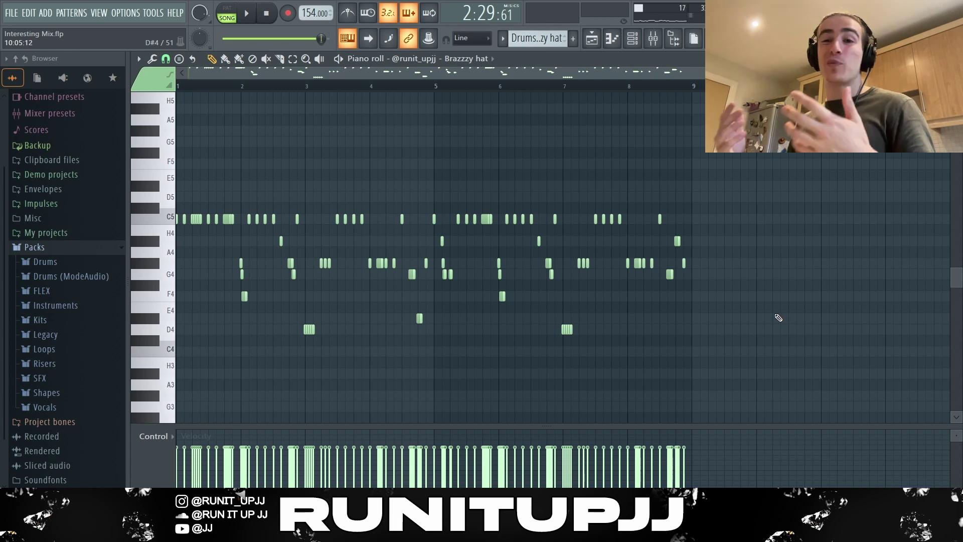
click(165, 59)
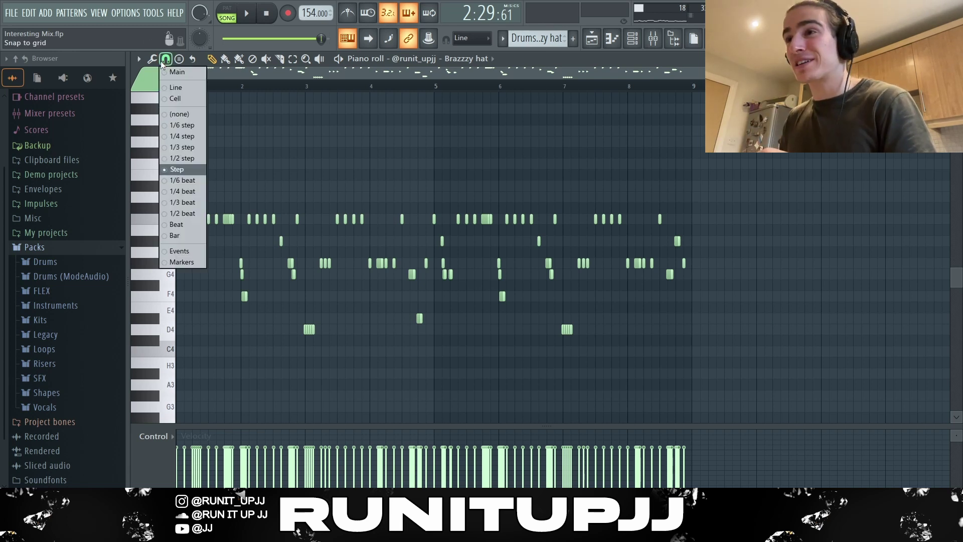
click(181, 137)
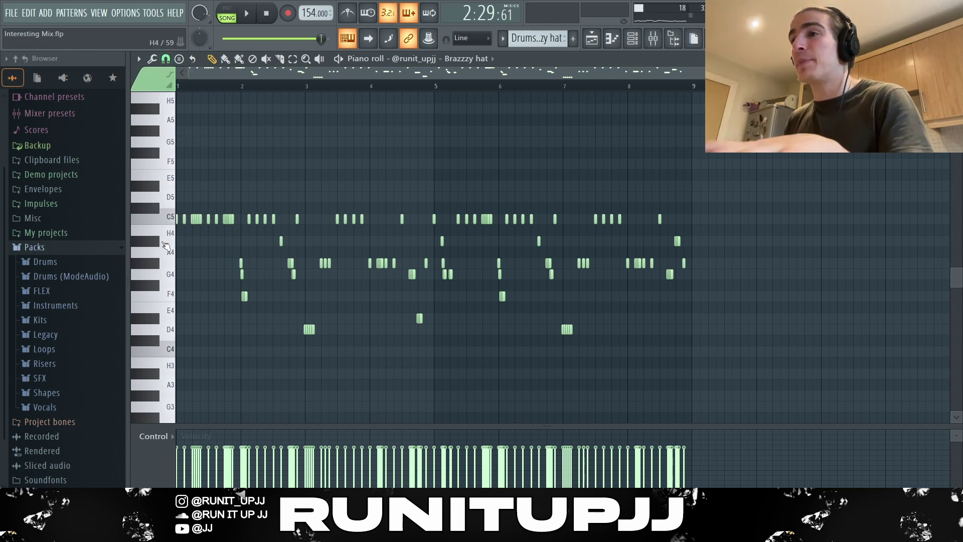
Draw two demonstration D5 notes above the first two C5 hat notes in bar 1, and delete them again
scroll(144, 254, up, 5)
scroll(146, 252, up, 3)
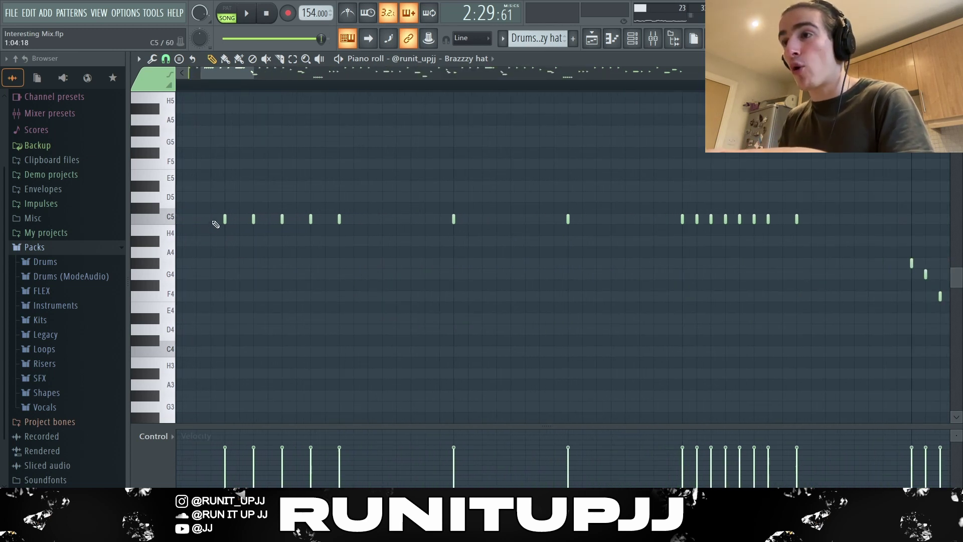
scroll(231, 205, up, 2)
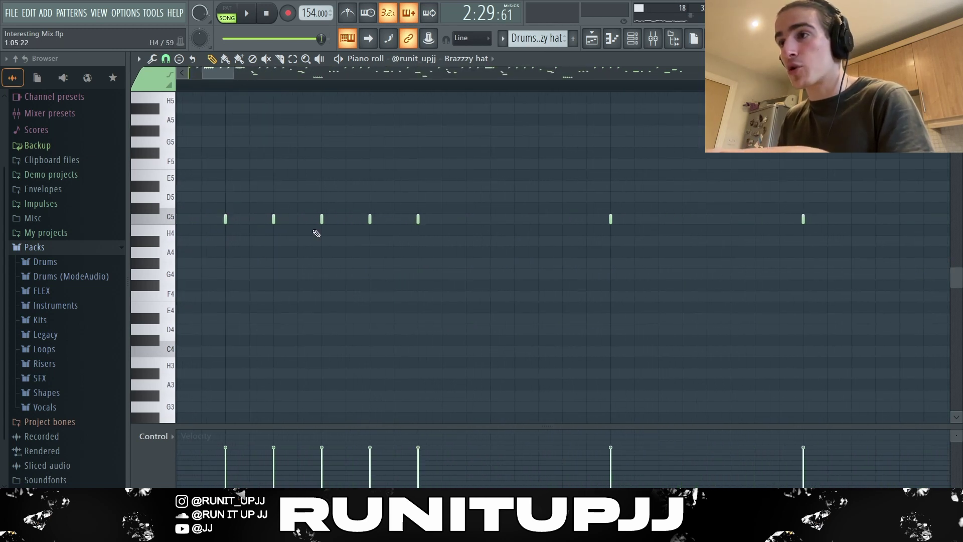
click(225, 196)
click(273, 197)
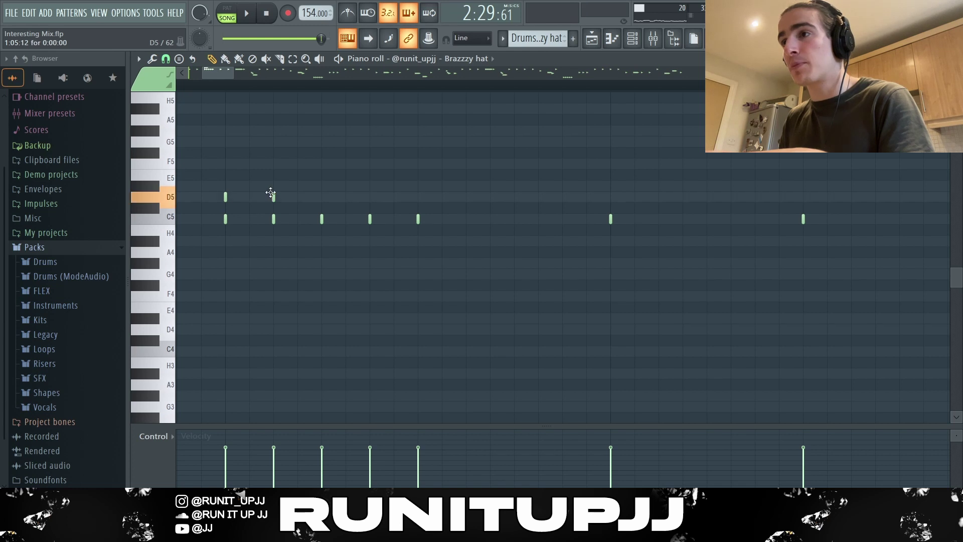
right_click(273, 197)
right_click(225, 197)
Paint a demonstration run of seven D5 notes above the C5 hat roll in bar 1, and undo it
scroll(445, 242, down, 4)
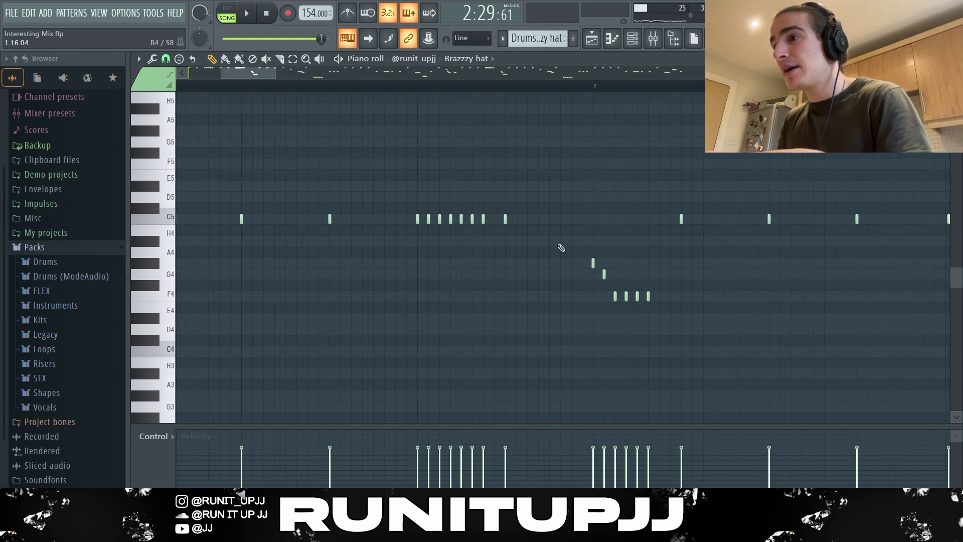
scroll(561, 248, up, 2)
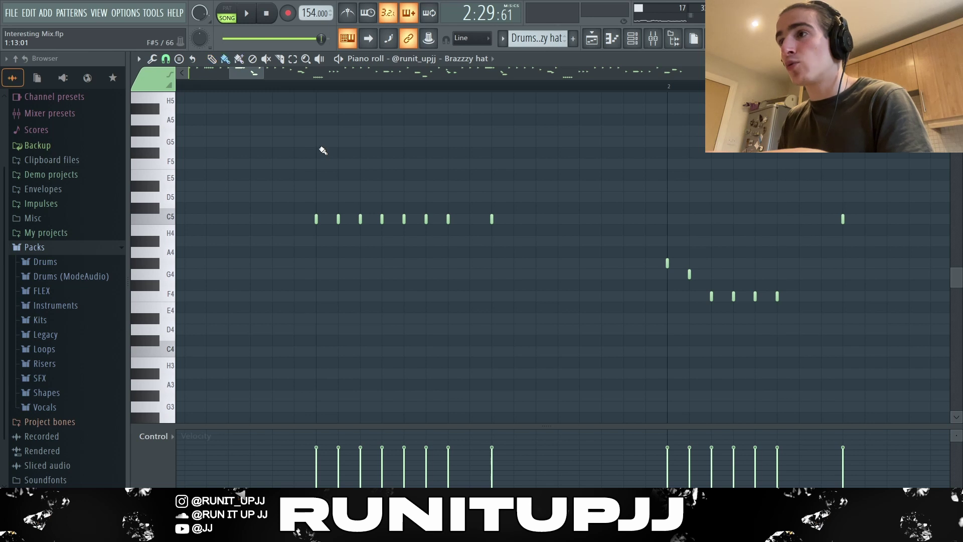
drag(316, 197, 440, 195)
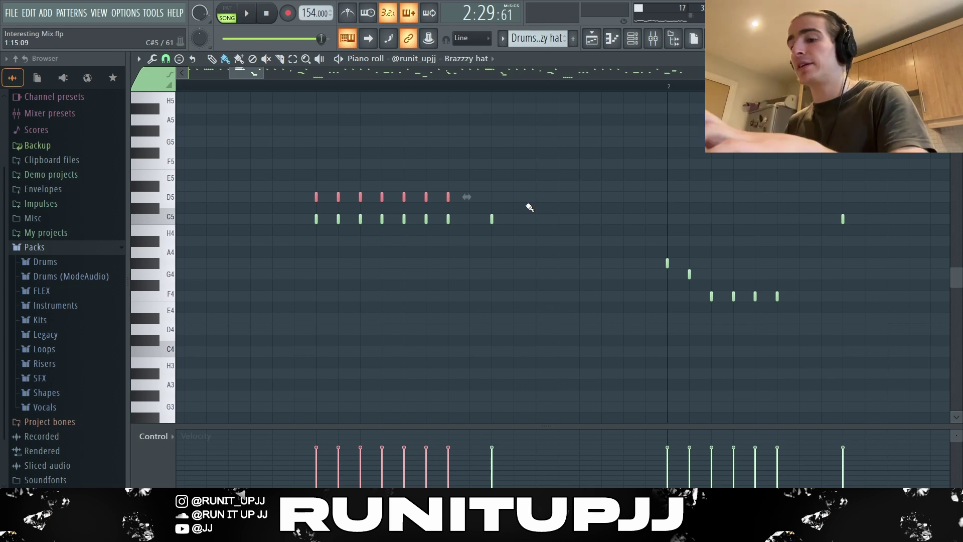
key(ctrl+z)
Examine the pitched-down hat notes by highlighting the G#4 and G4 roll in bar 2 and the D4 and G#4 notes in bar 3
scroll(530, 207, right, 4)
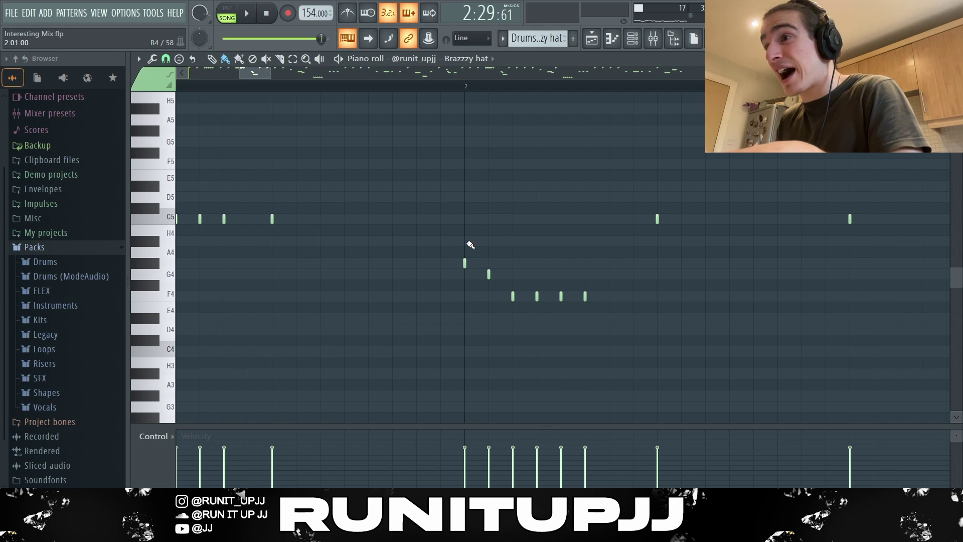
mouse_move(471, 247)
mouse_down()
mouse_move(465, 241)
mouse_move(535, 244)
mouse_move(599, 285)
mouse_move(509, 282)
mouse_move(491, 197)
mouse_move(508, 282)
mouse_move(569, 266)
mouse_up()
scroll(509, 253, down, 2)
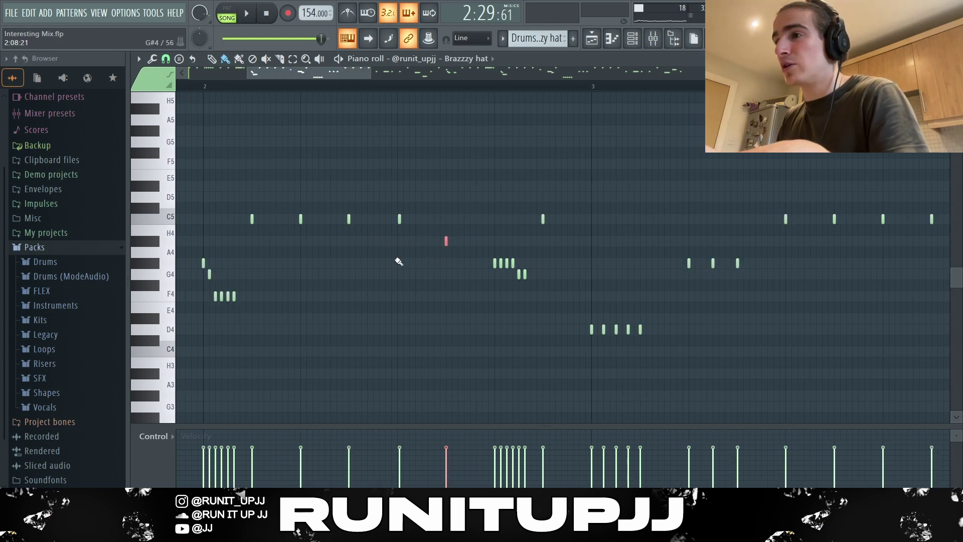
drag(480, 261, 526, 277)
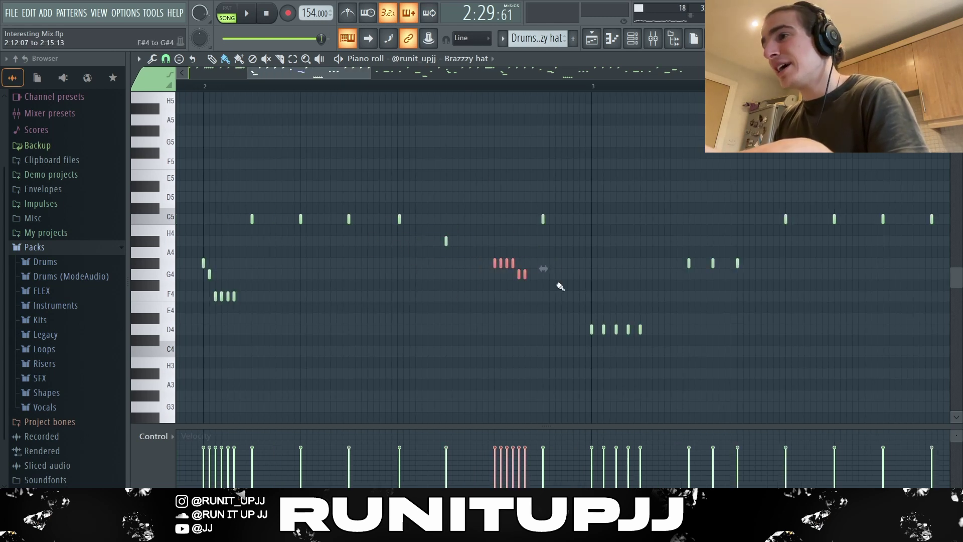
scroll(577, 335, down, 3)
scroll(588, 336, down, 2)
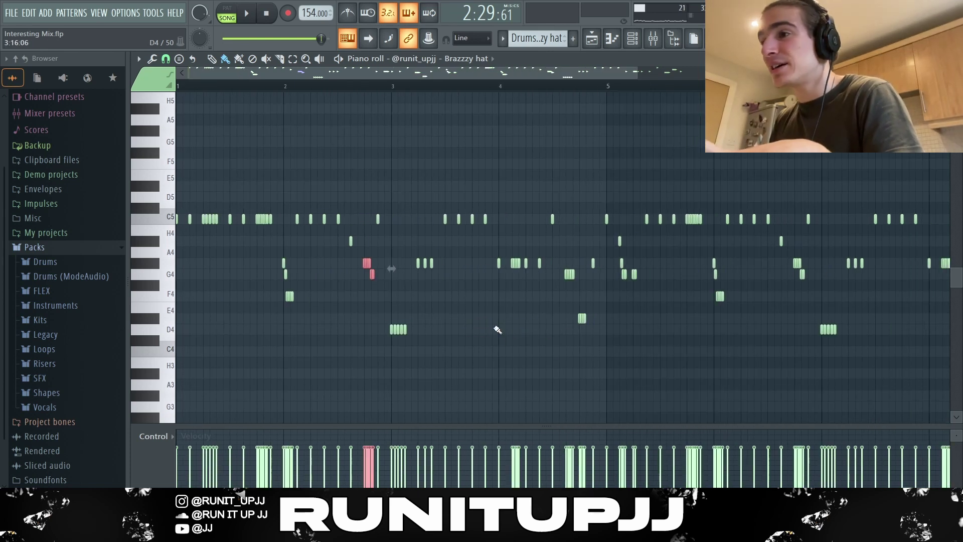
drag(501, 325, 380, 343)
drag(459, 279, 398, 258)
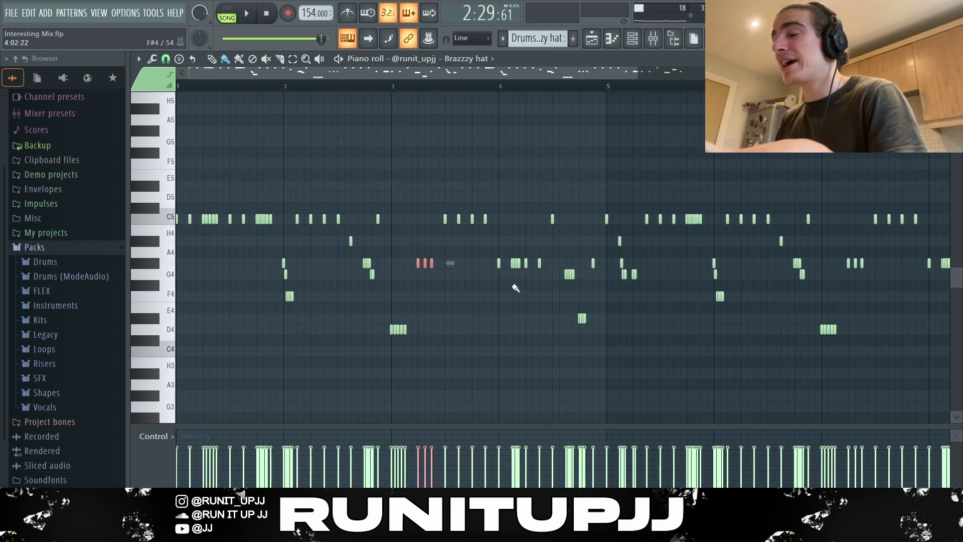
Paint demonstration notes beside the hat rolls in bar 4, including five G4 and five G#4 notes, and remove them
scroll(545, 288, up, 5)
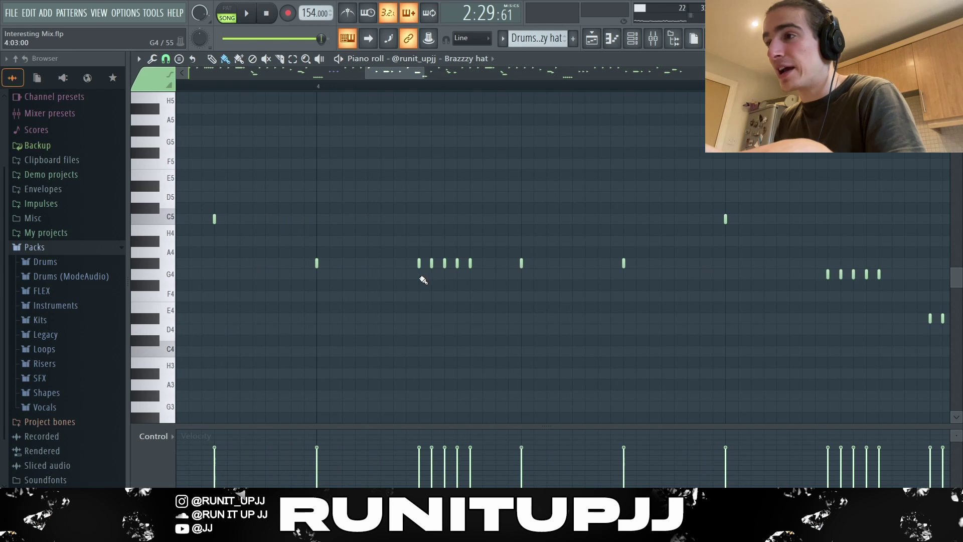
drag(420, 278, 470, 279)
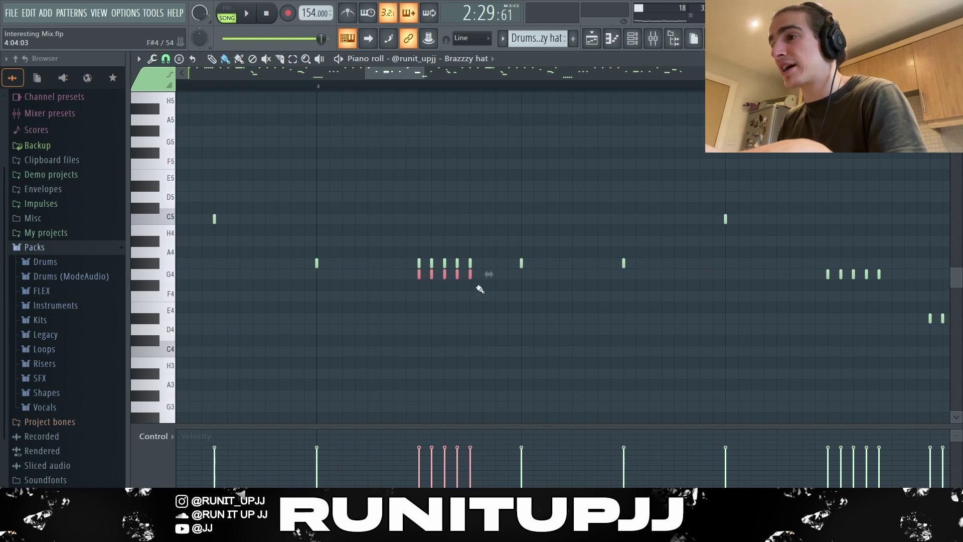
key(Delete)
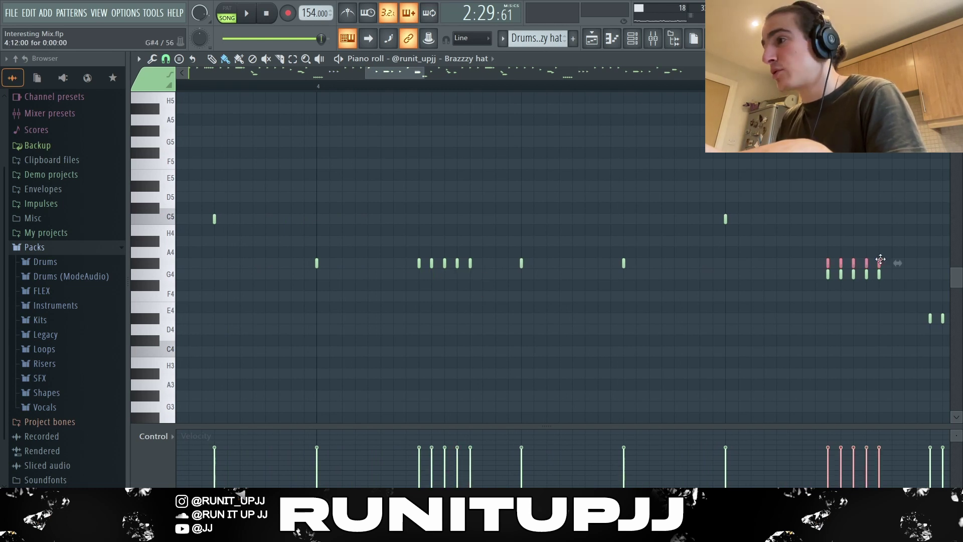
scroll(828, 297, down, 2)
drag(904, 329, 944, 329)
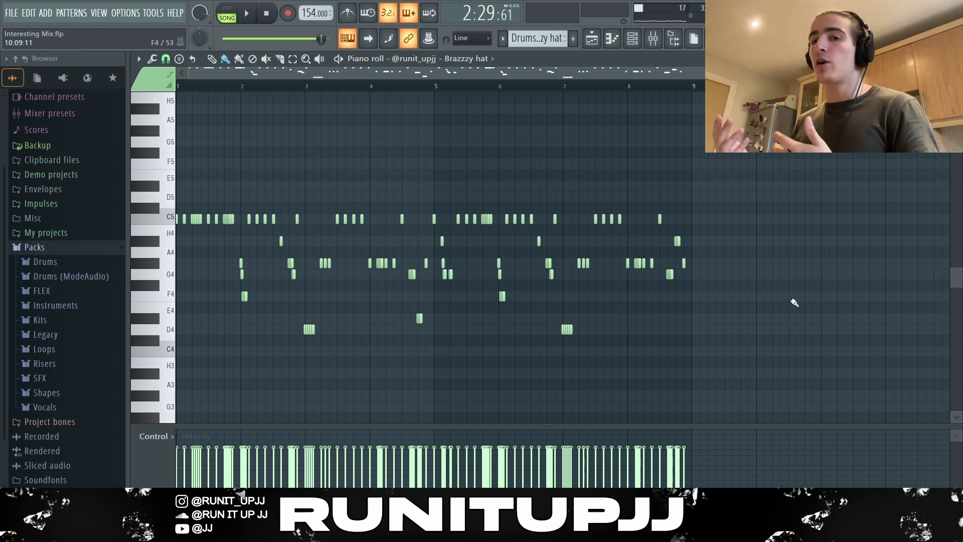
Review the full Brazzzy hat pattern across bars 1 to 8 and play it
scroll(421, 284, up, 3)
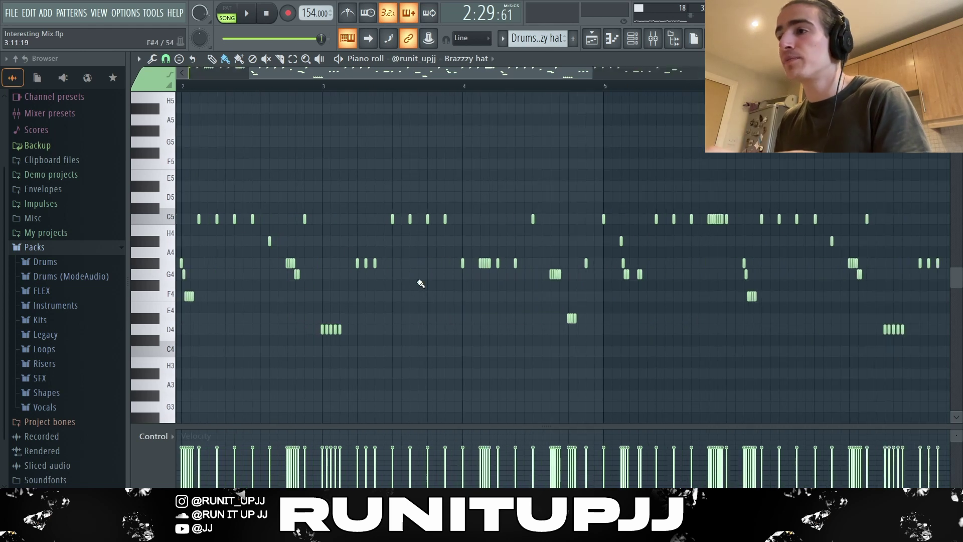
scroll(423, 284, down, 3)
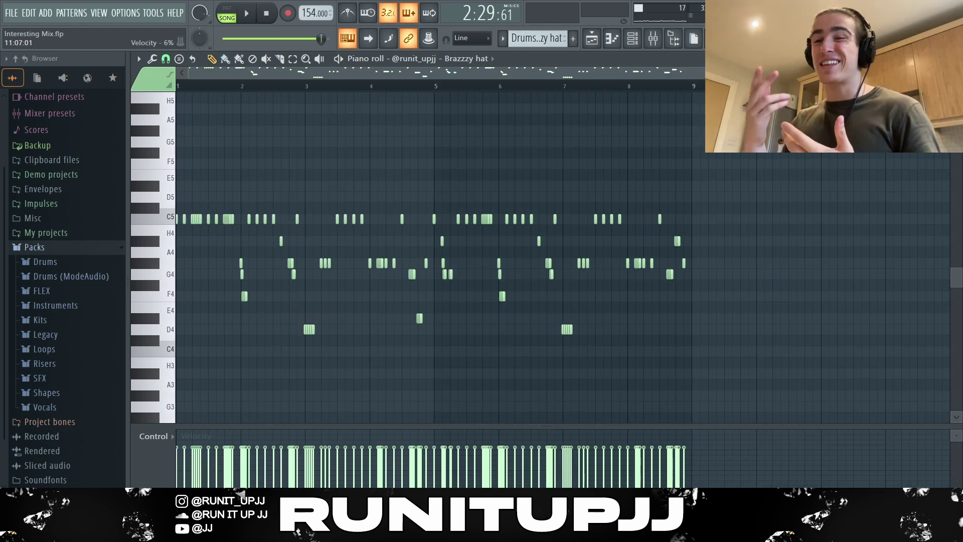
key(space)
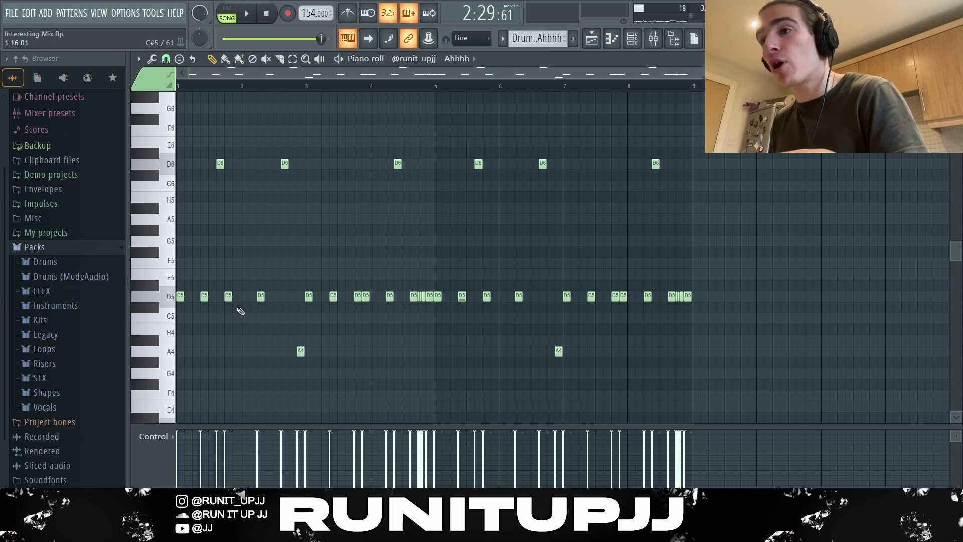
Examine bars 1 and 2 of the Ahhhh pattern by highlighting its D5 notes, the D6 accents and the low A4
drag(305, 307, 107, 301)
drag(269, 176, 314, 157)
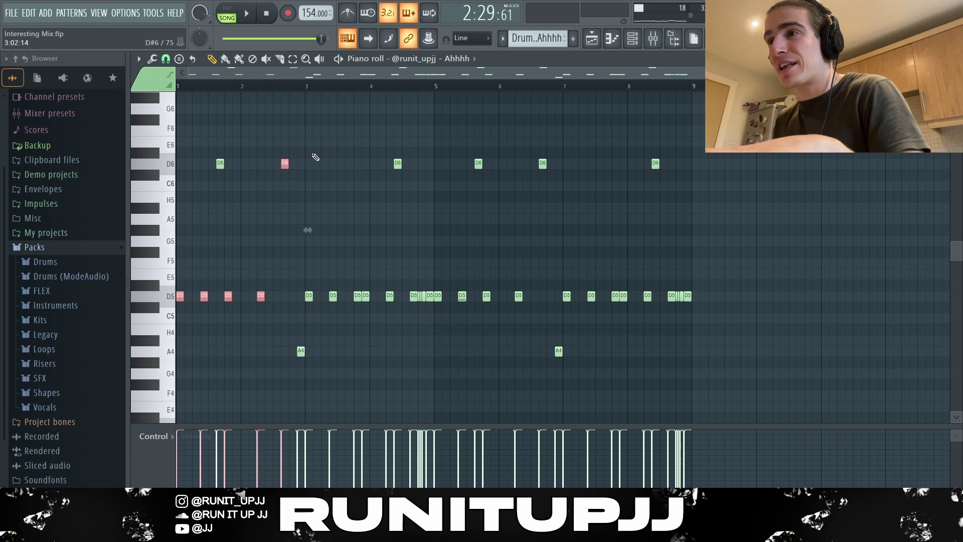
ctrl+click(219, 219)
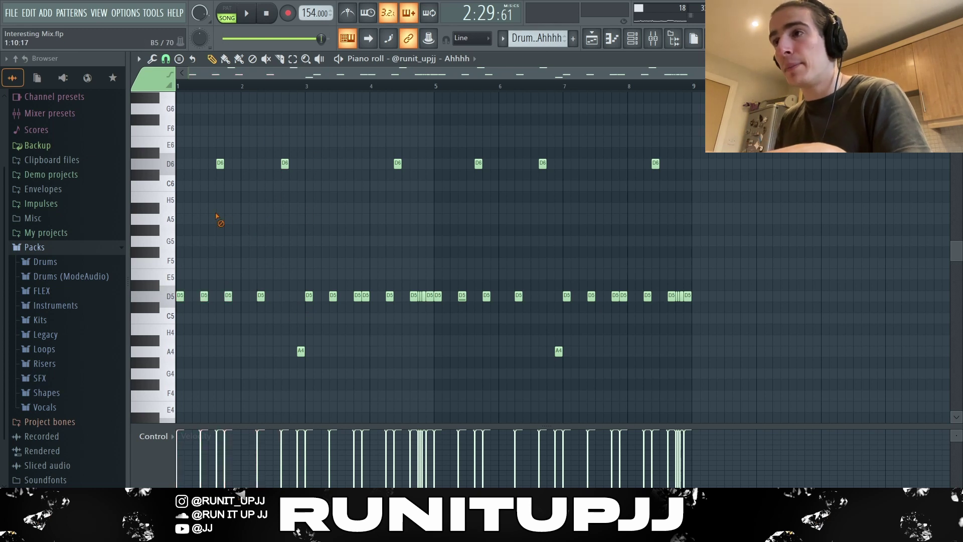
drag(204, 181, 236, 157)
drag(285, 365, 321, 347)
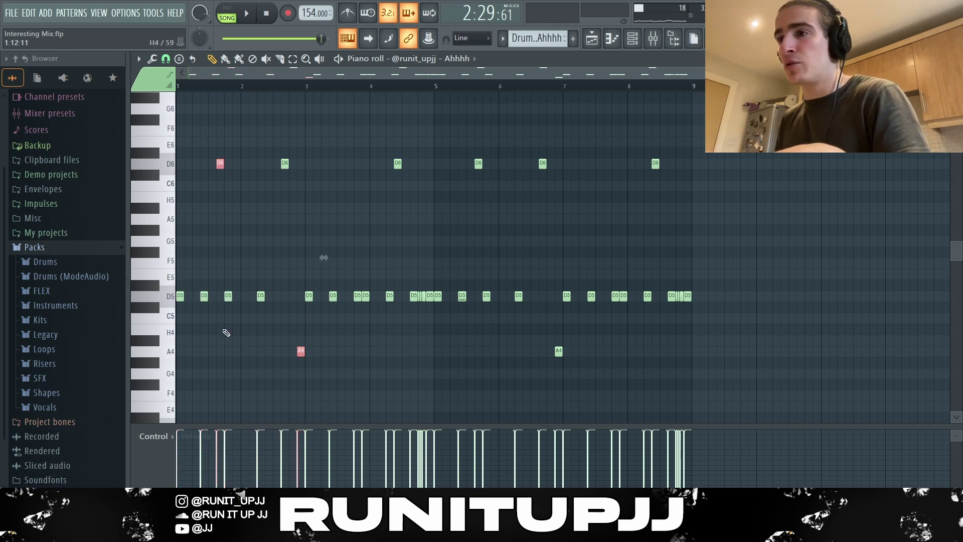
Examine bars 3 and 4 of the Ahhhh pattern by highlighting the D5 notes and the D6 note in bar 4
drag(430, 312, 305, 148)
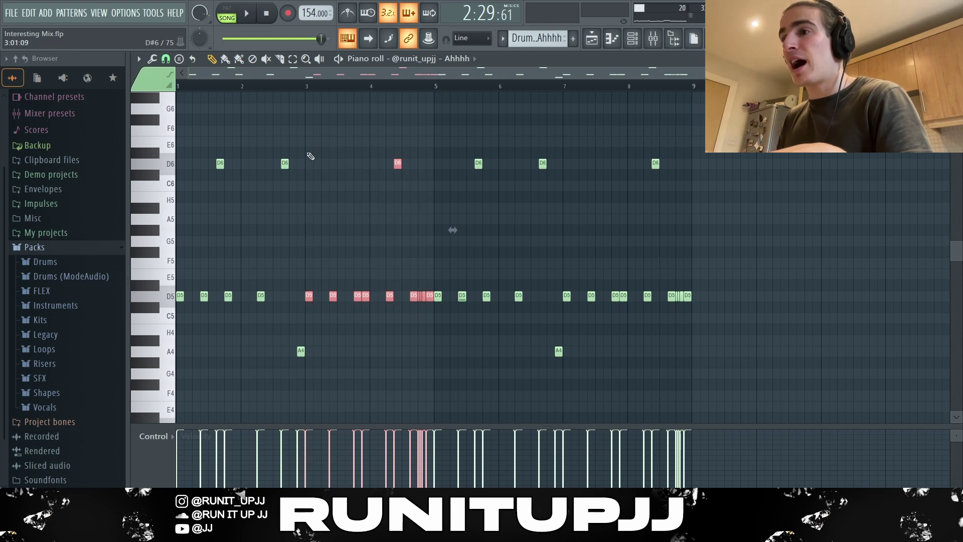
drag(369, 291, 369, 321)
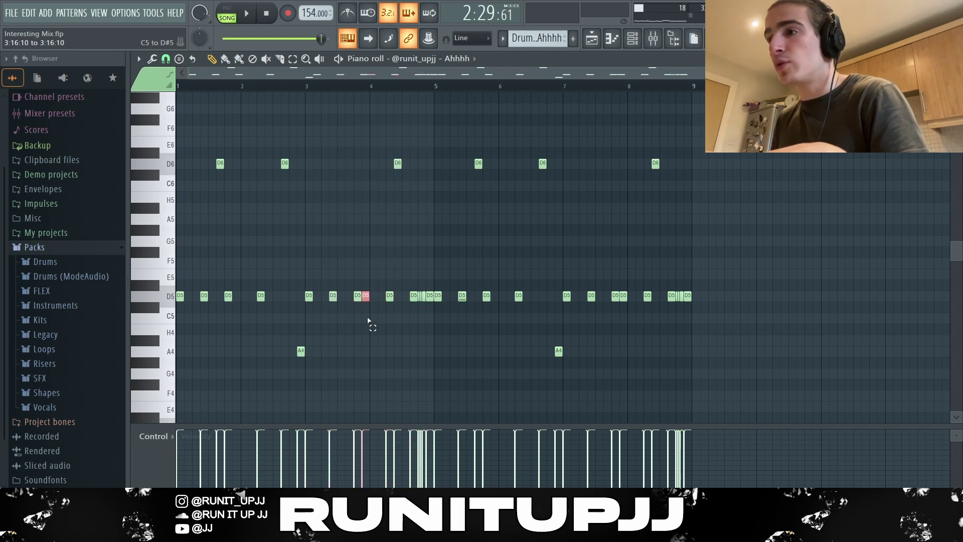
drag(379, 159, 400, 171)
Set the piano roll snap to 1/2 step, and highlight the D5 roll at the end of bar 4
scroll(425, 321, up, 5)
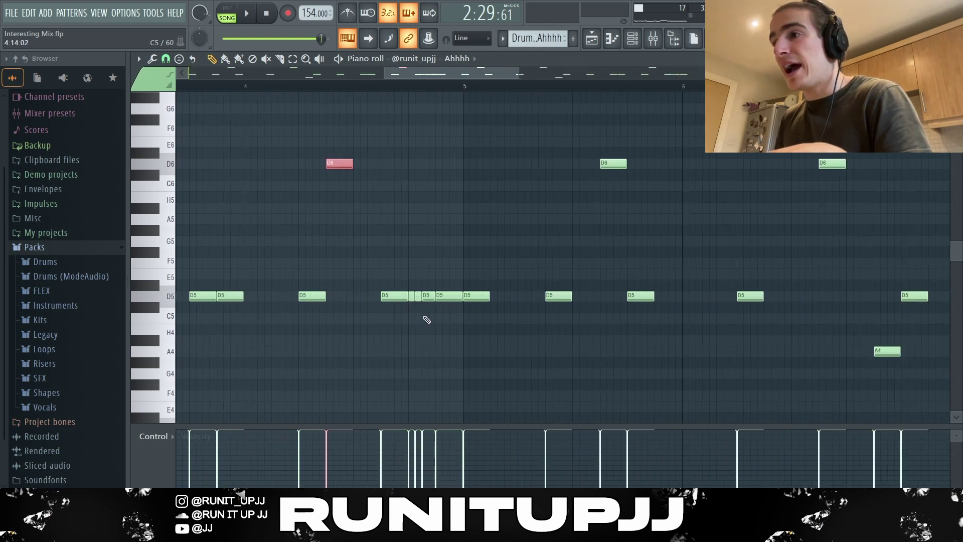
click(166, 58)
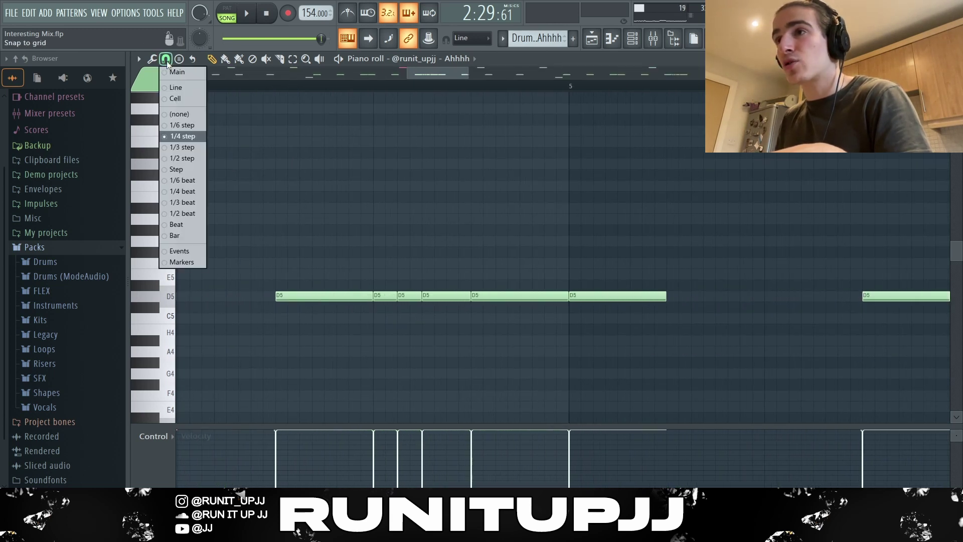
click(184, 159)
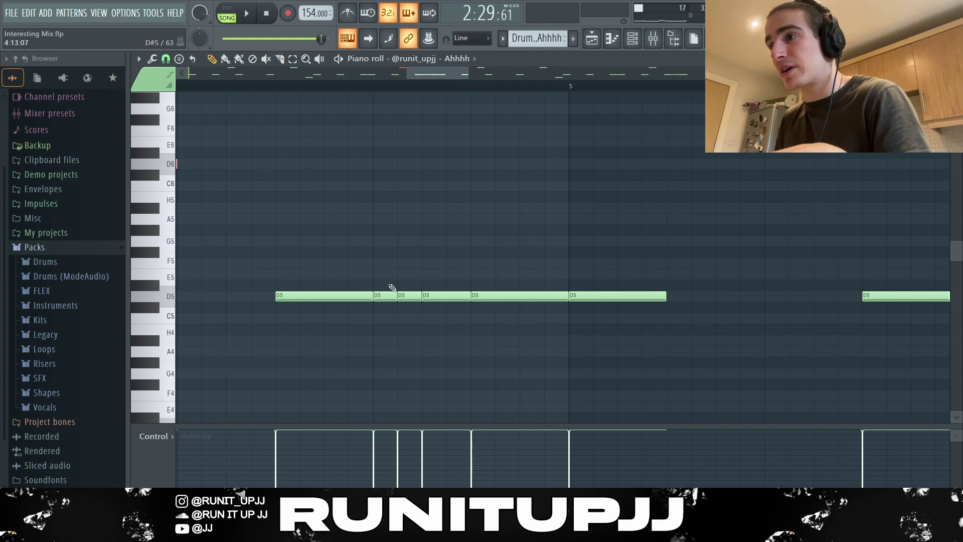
drag(306, 281, 506, 323)
scroll(427, 356, down, 3)
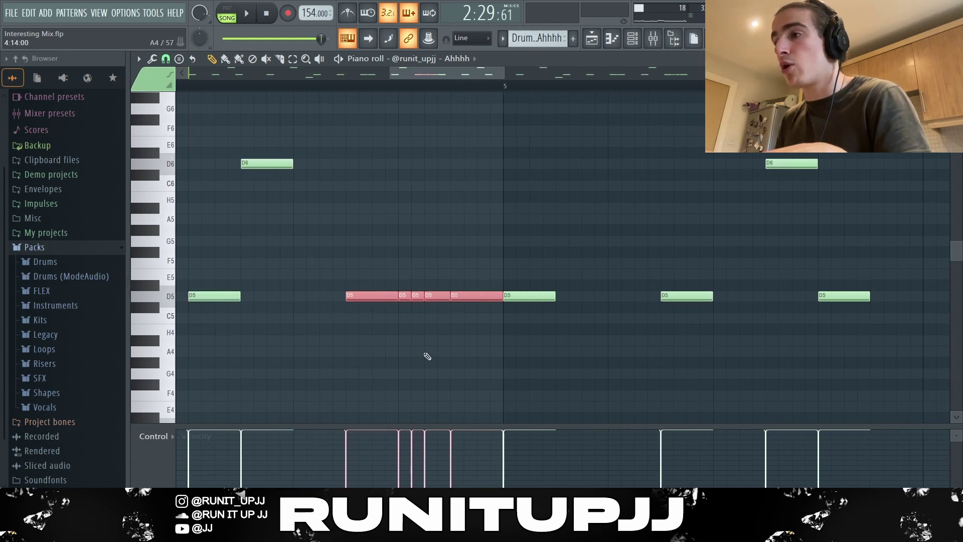
Highlight all the notes of the Ahhhh pattern to show the complete part
scroll(427, 356, down, 4)
drag(784, 366, 3, 115)
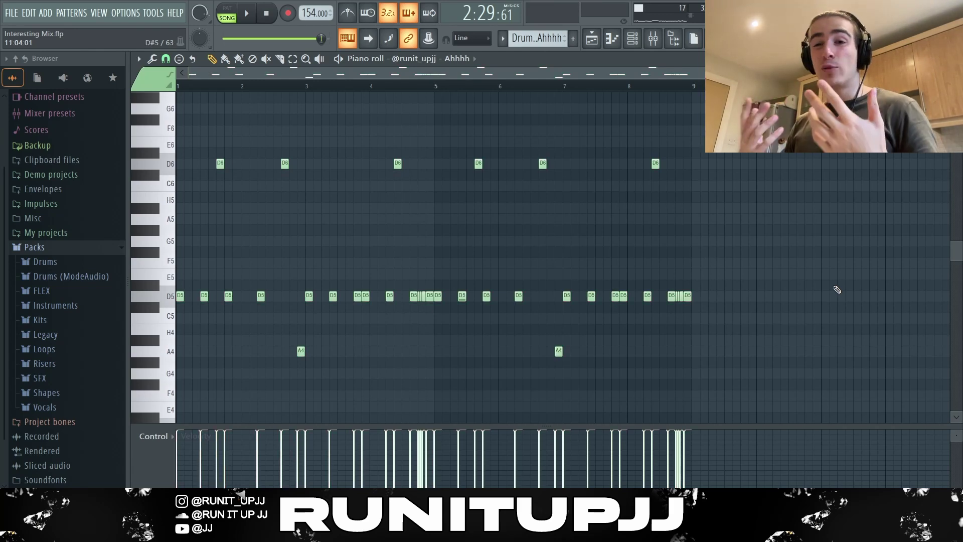
key(ctrl+a)
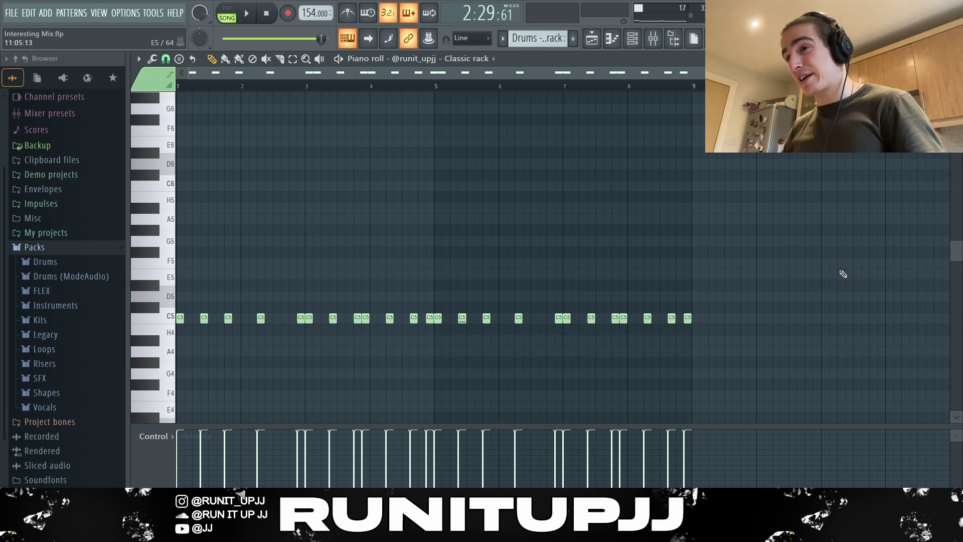
Highlight all the C5 notes of the Classic rack pattern to examine its rhythm
drag(799, 314, 176, 335)
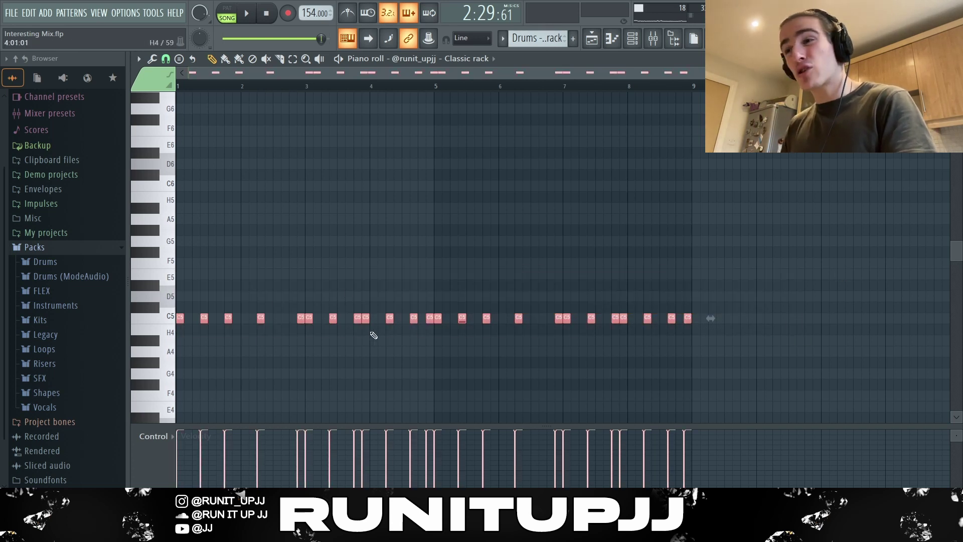
Examine the spacing of the Classic rack pattern's C5 notes around bar 5, and compare it with the complete Ahhhh pattern
scroll(424, 329, up, 6)
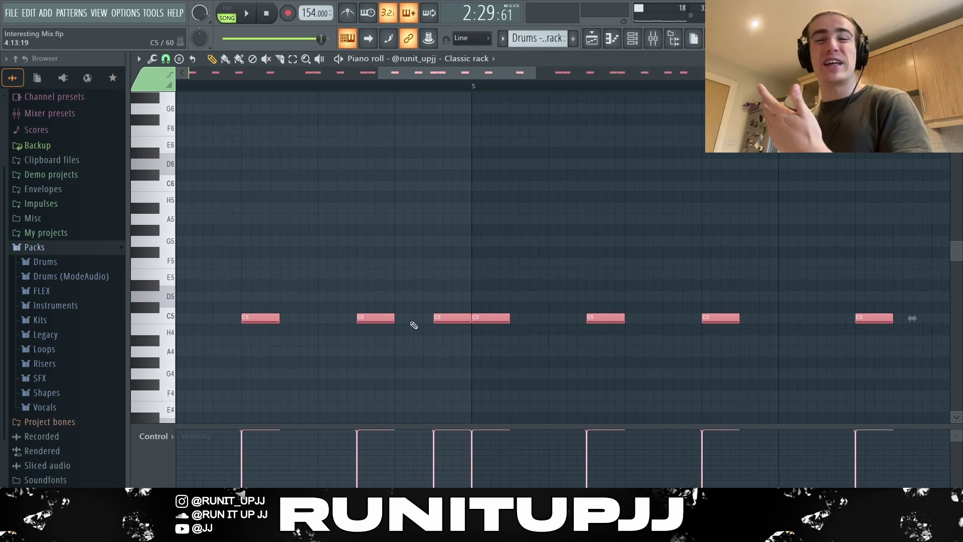
scroll(413, 323, down, 6)
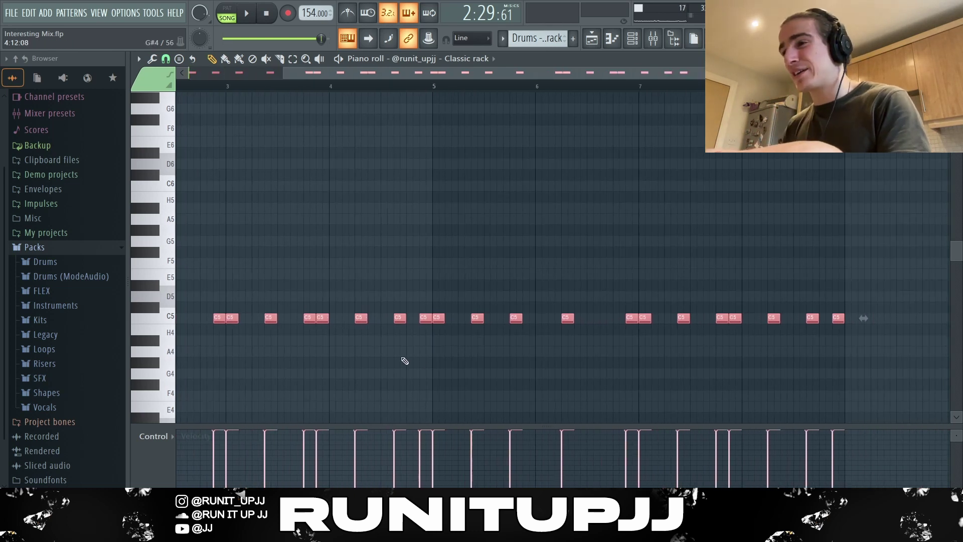
click(739, 363)
mouse_move(695, 445)
mouse_down()
mouse_move(645, 459)
mouse_move(351, 452)
mouse_move(287, 433)
mouse_move(695, 430)
mouse_up()
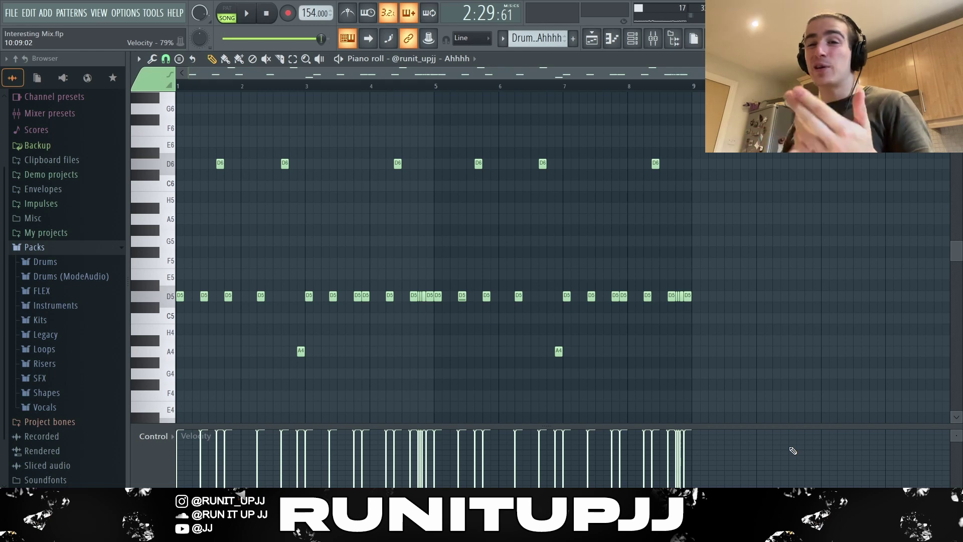
key(space)
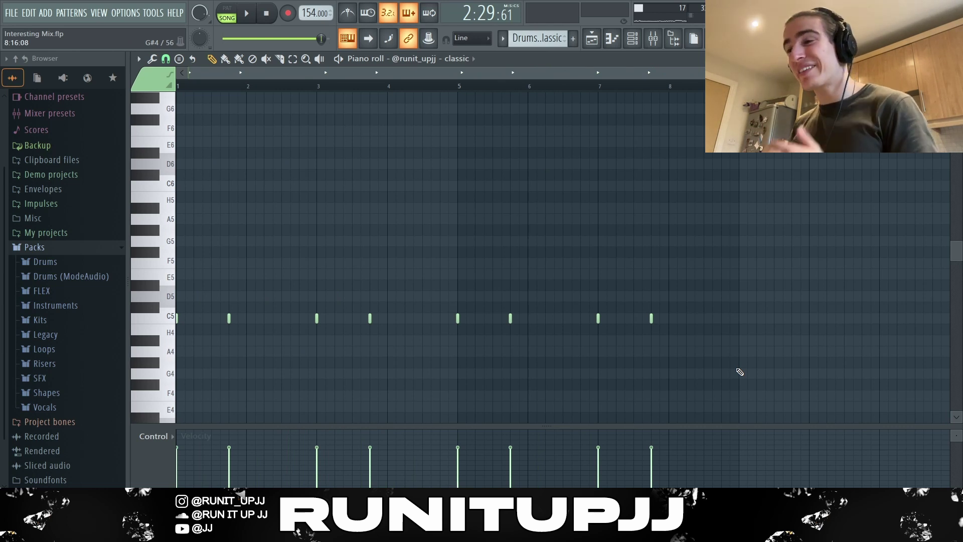
Examine the classic pattern's C5 hits by highlighting individual notes and marking bars 1 and 2 as a time selection
click(177, 318)
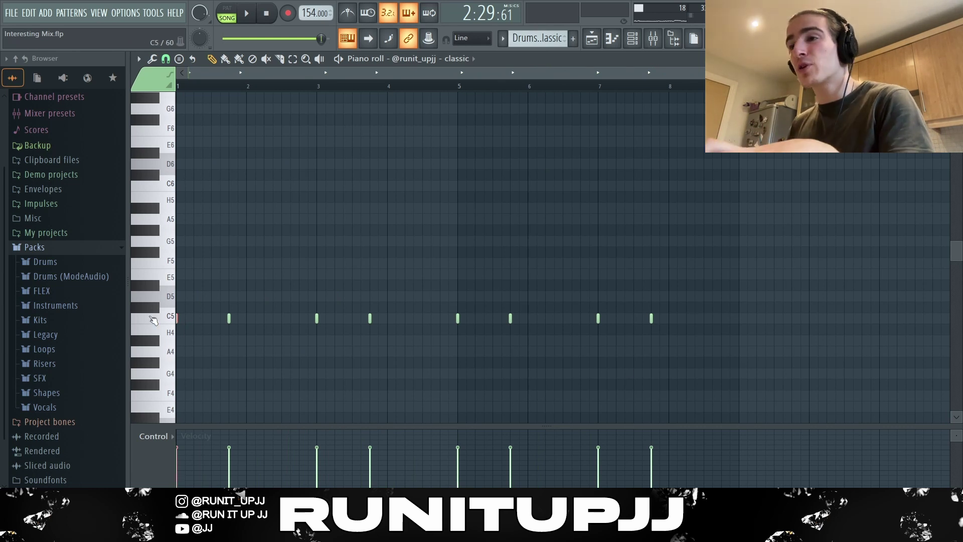
click(229, 318)
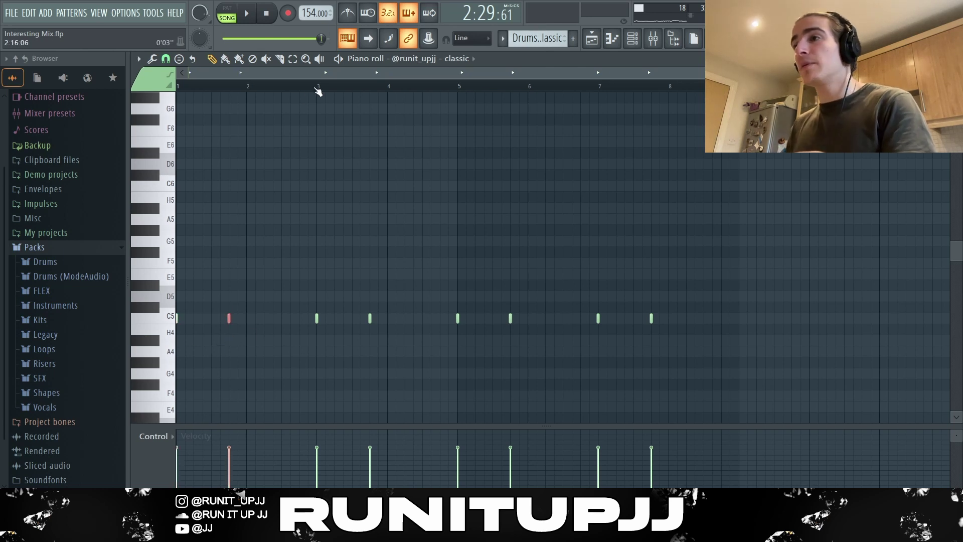
drag(317, 90, 4, 135)
drag(330, 301, 487, 389)
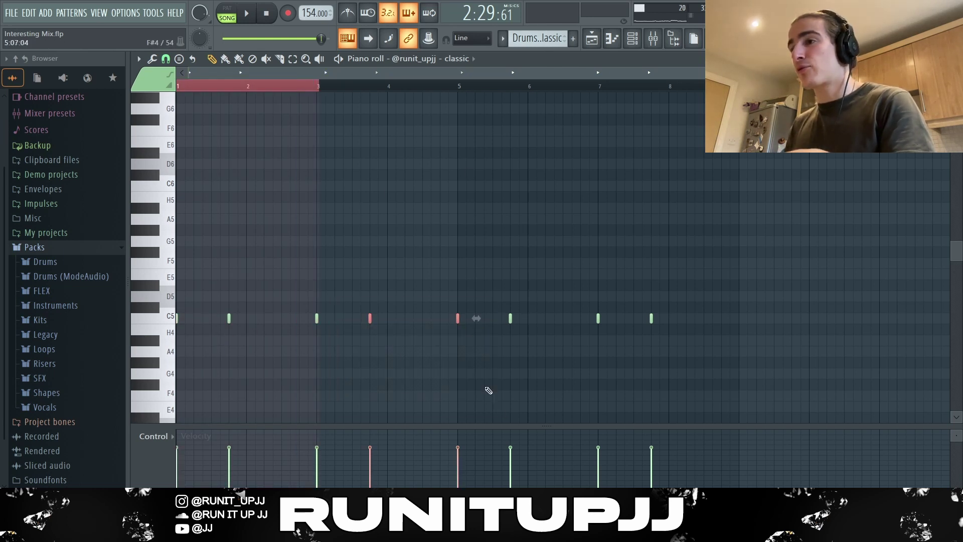
drag(577, 308, 711, 384)
Return to the playlist and play the layered melody and drum clips from bar 97
key(F5)
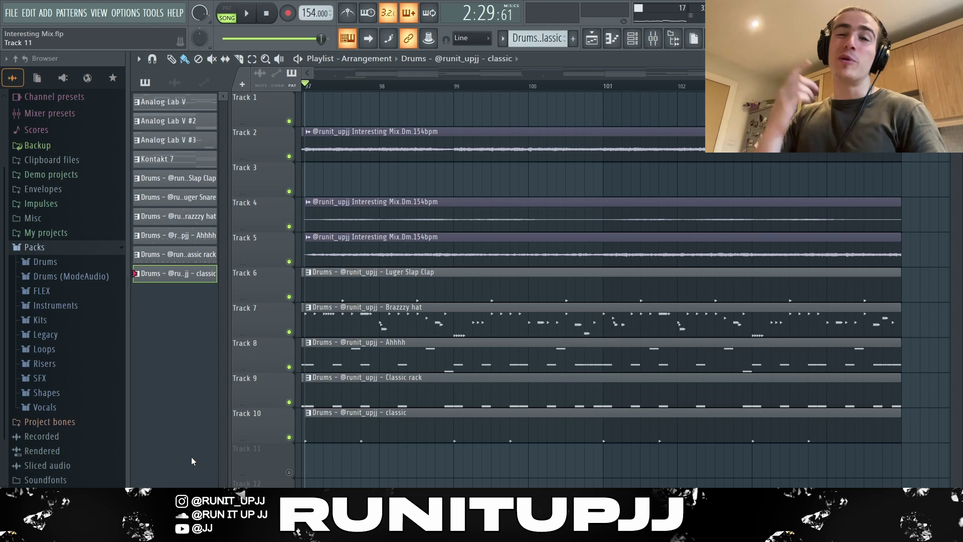
key(space)
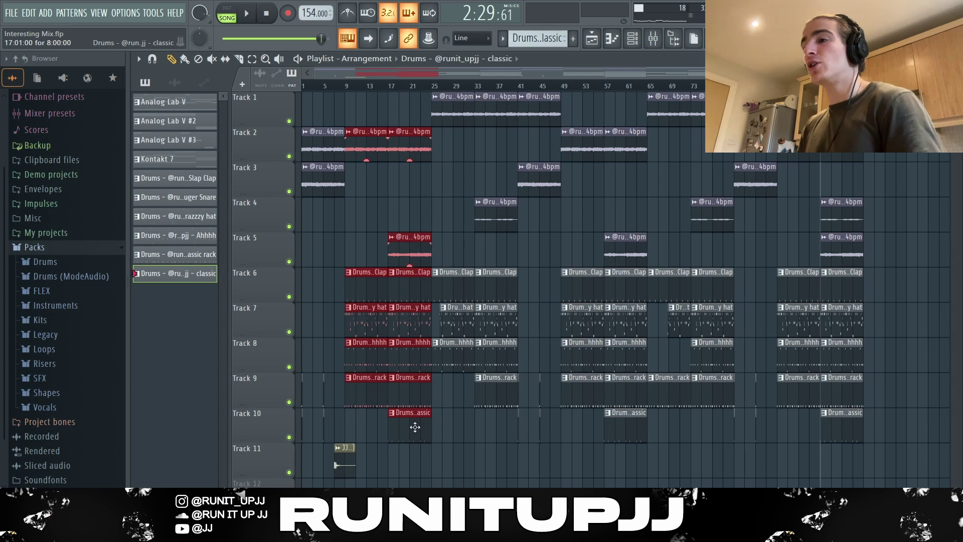
Highlight the clips from bar 25 up to bar 49 in the playlist and examine the short drum hits at bars 41 and 45
key(ctrl+Right)
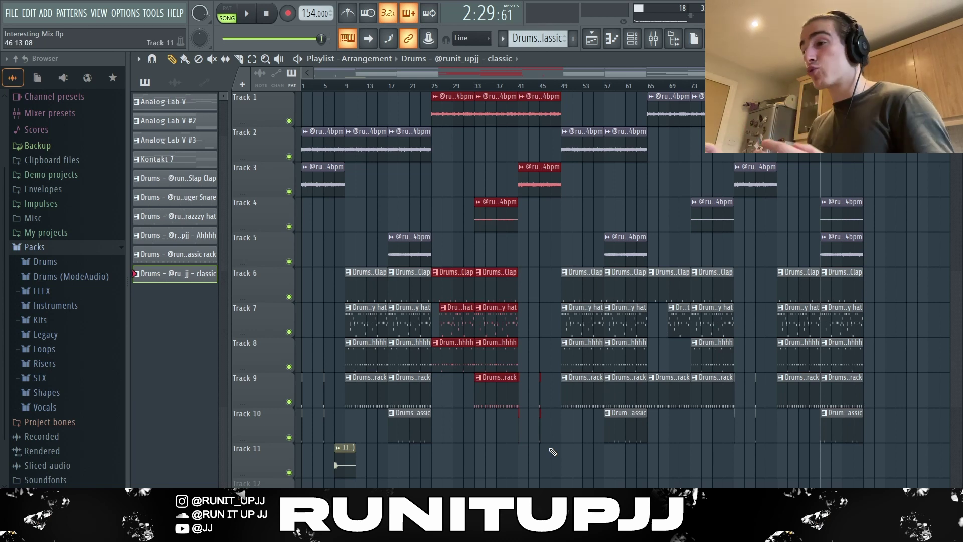
scroll(548, 447, up, 5)
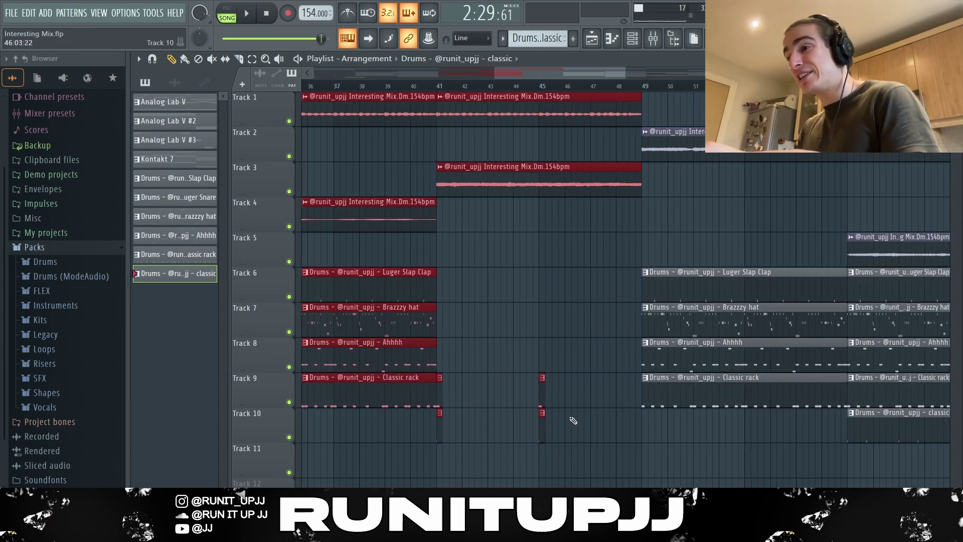
scroll(504, 433, down, 1)
scroll(504, 433, down, 5)
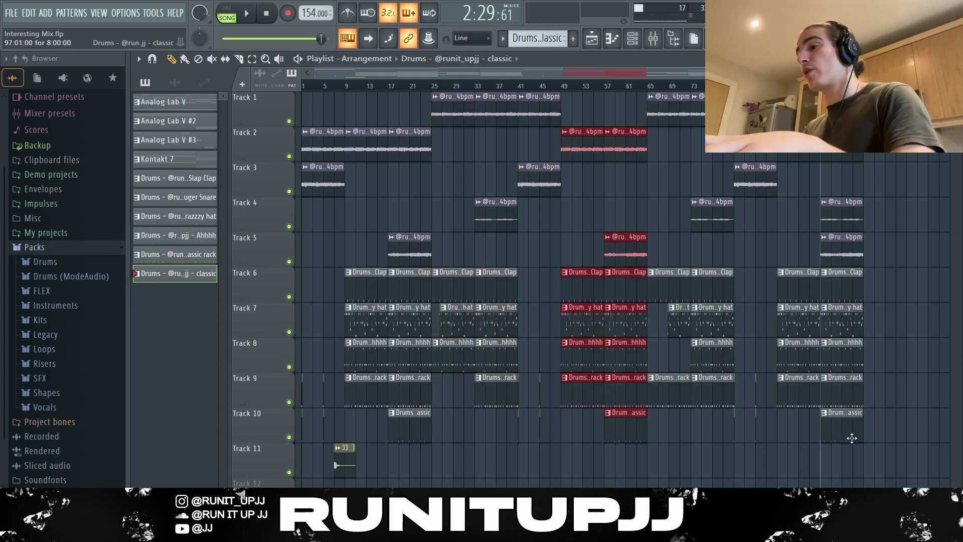
Highlight the final section's clips from bar 89 to the end, and the preceding section's clips from bar 65 up to bar 89
drag(859, 454, 819, 218)
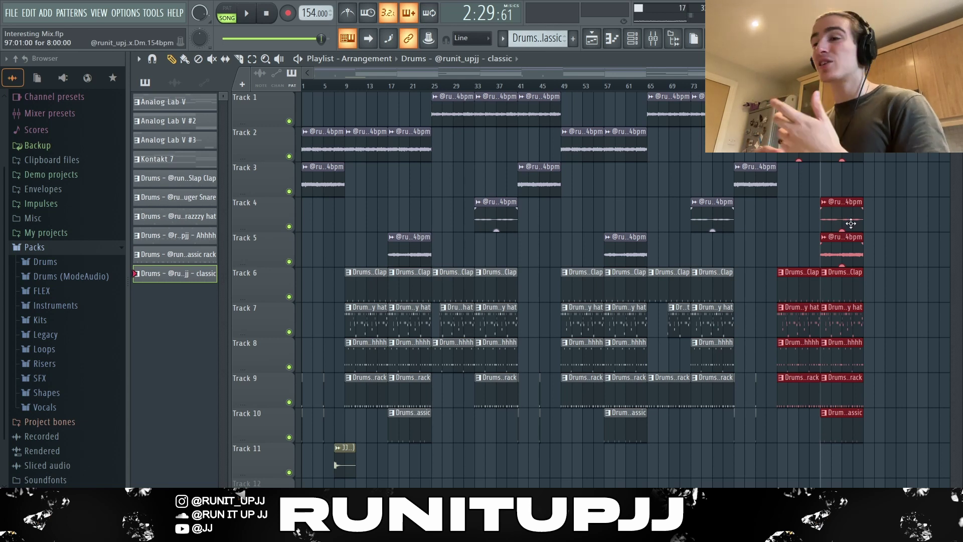
drag(650, 100, 761, 458)
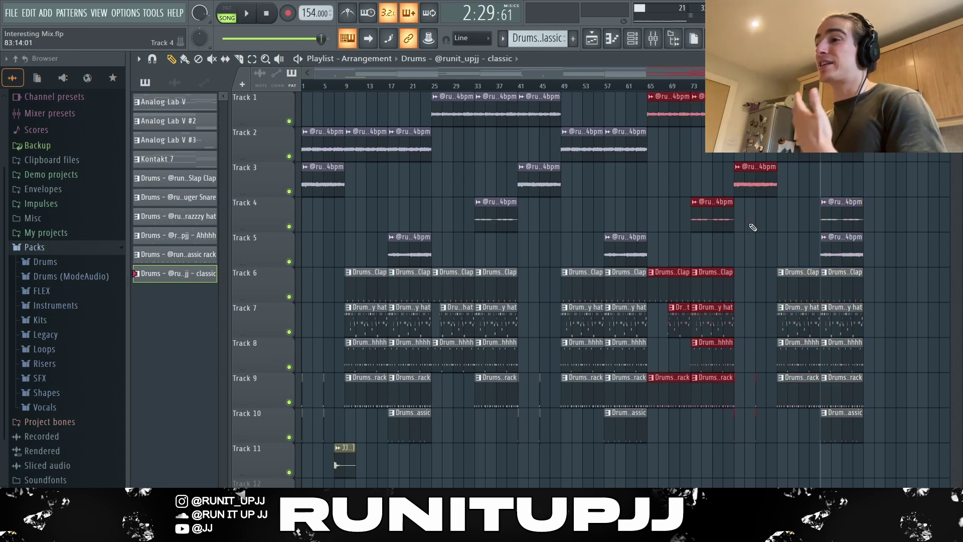